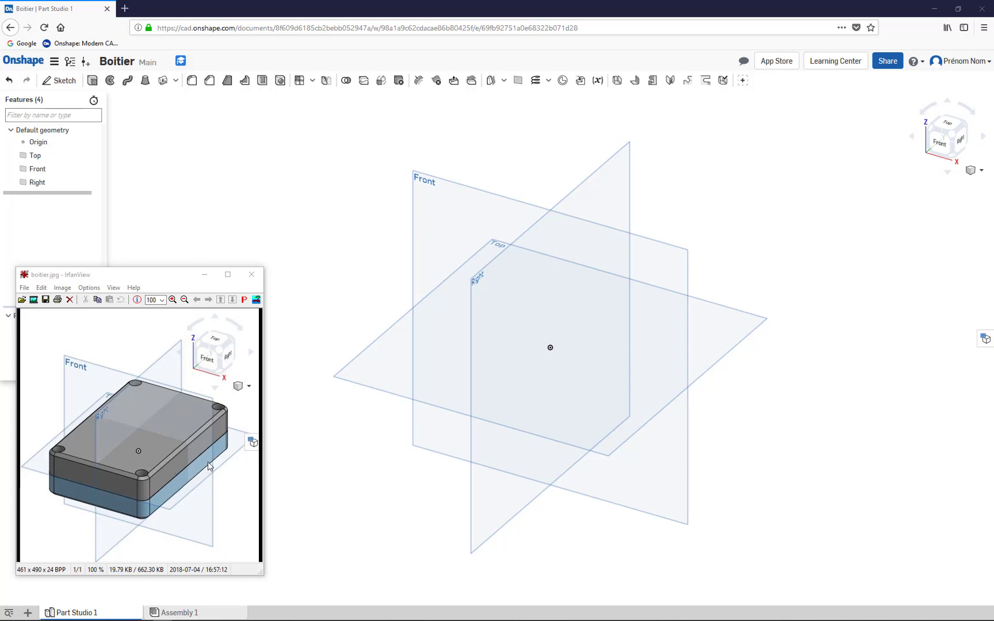
Sketch a center-point rectangle about 67 mm wide and 89 mm high on the Top plane, centred on the origin
{"action": "left_click", "coordinate": [238, 226]}
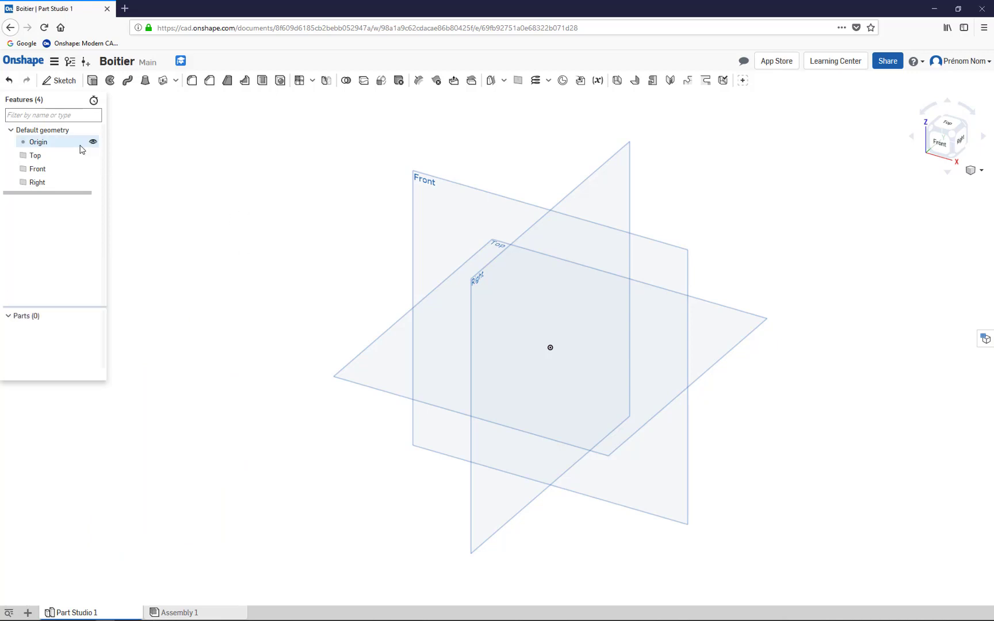
{"action": "left_click", "coordinate": [56, 84]}
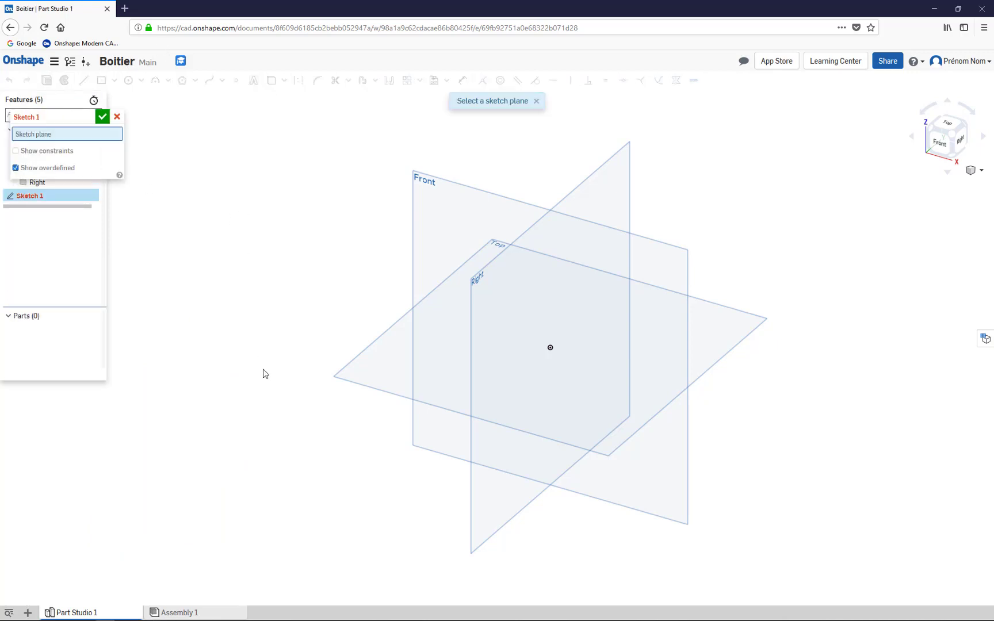
{"action": "left_click", "coordinate": [339, 382]}
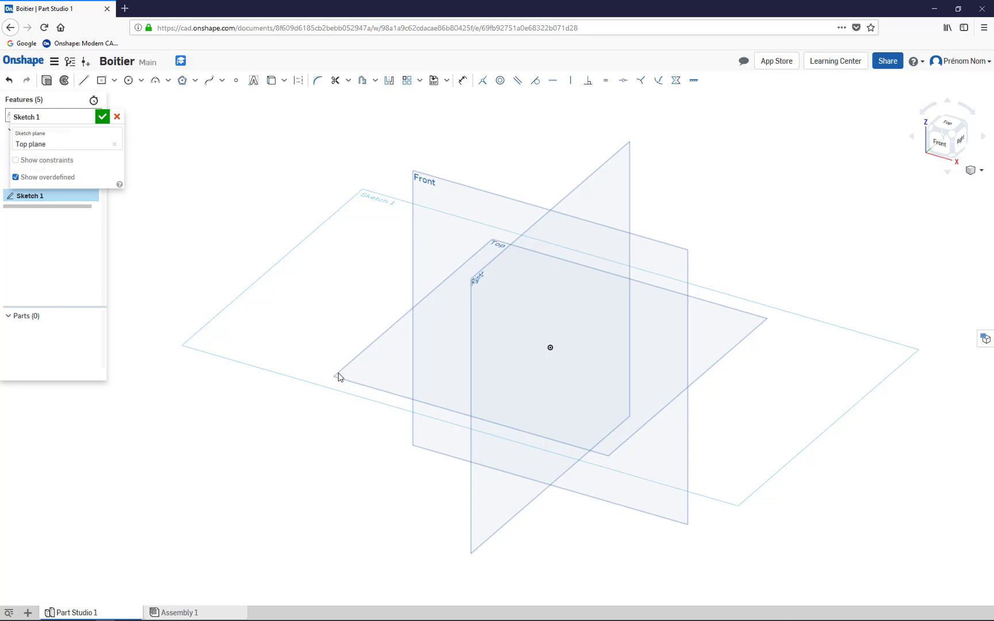
{"action": "left_click", "coordinate": [949, 126]}
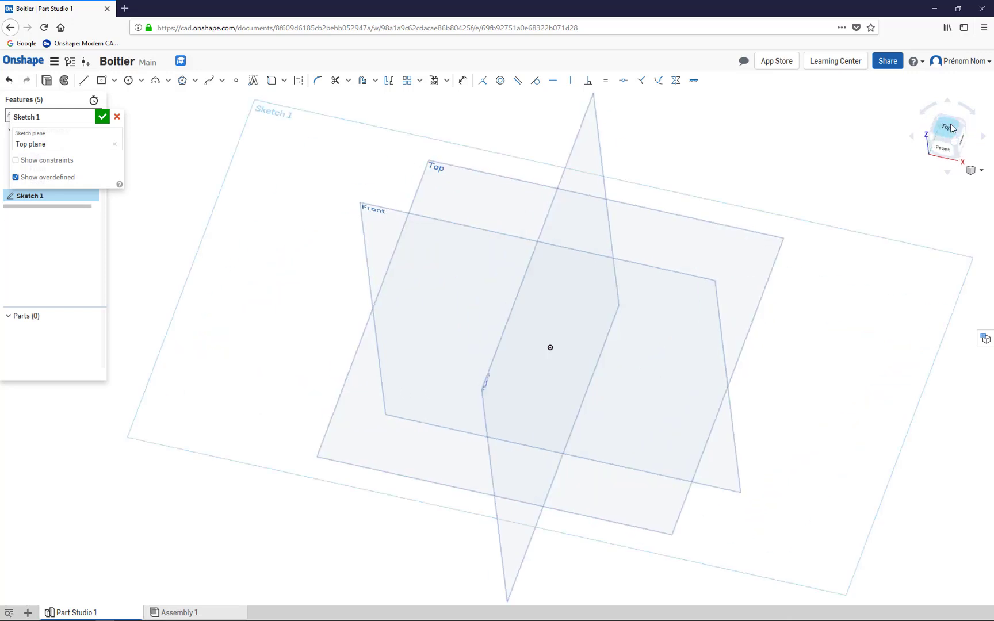
{"action": "left_click", "coordinate": [115, 80]}
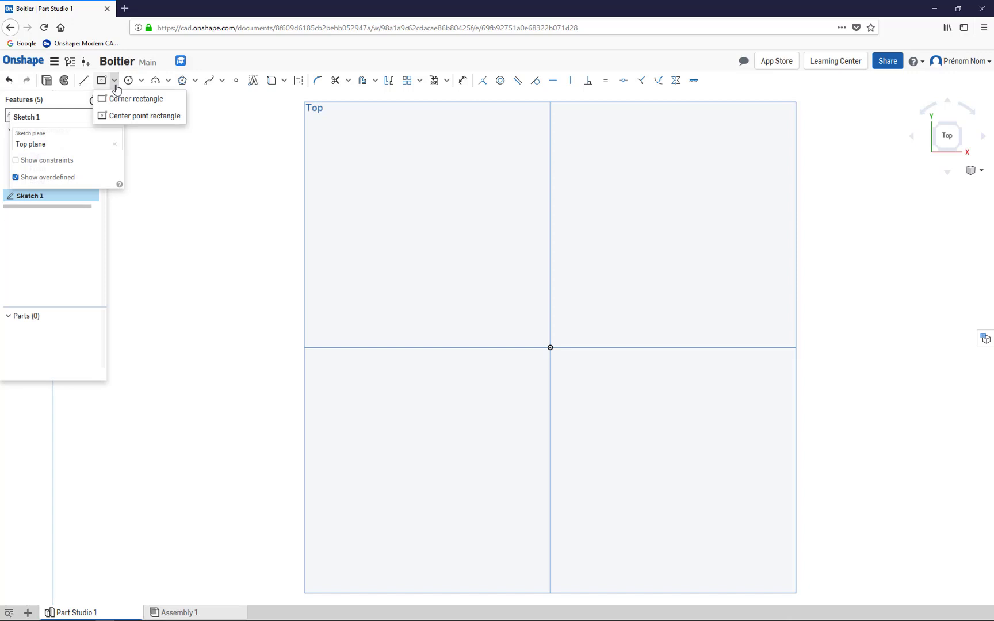
{"action": "left_click", "coordinate": [132, 117]}
{"action": "left_click", "coordinate": [550, 348]}
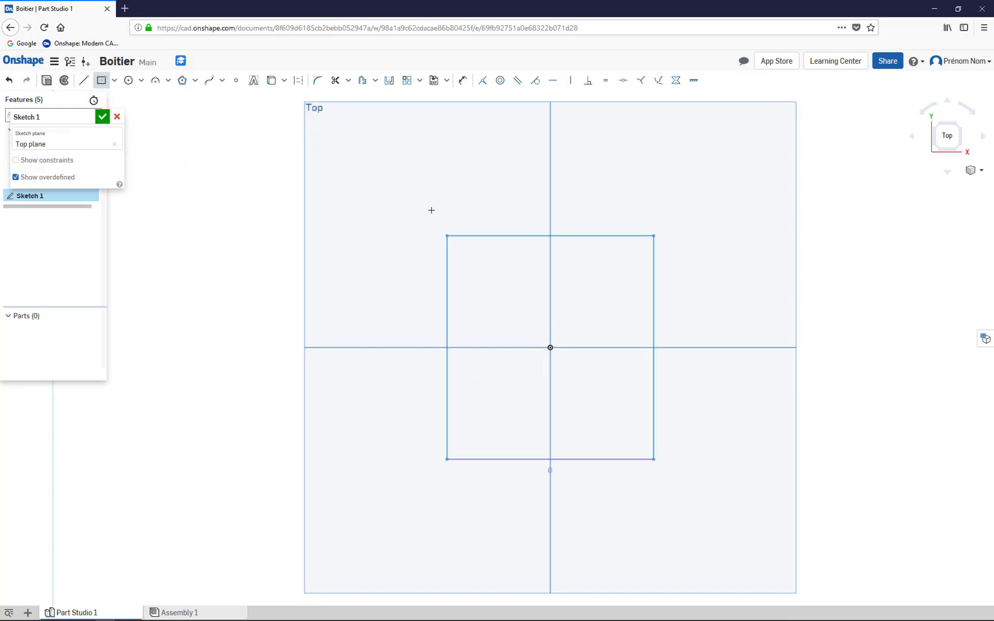
{"action": "left_click", "coordinate": [440, 201]}
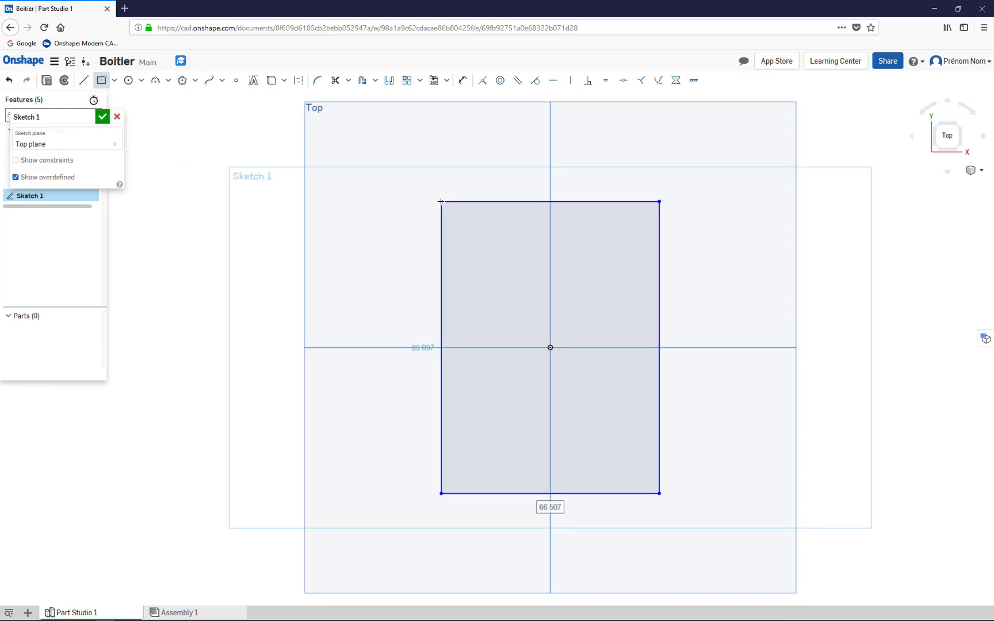
{"action": "left_click", "coordinate": [462, 84]}
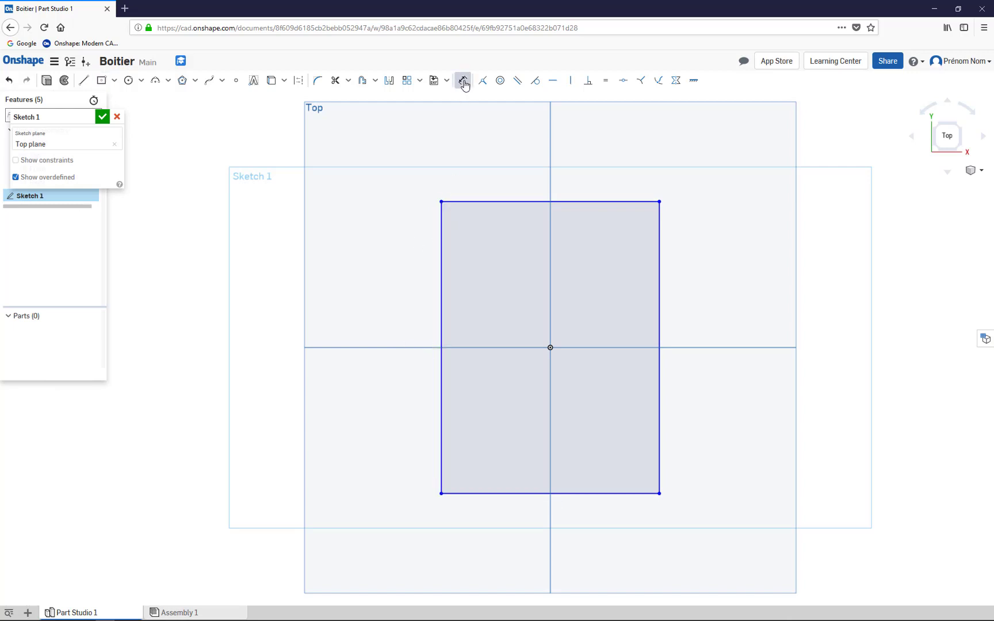
{"action": "left_click", "coordinate": [550, 180]}
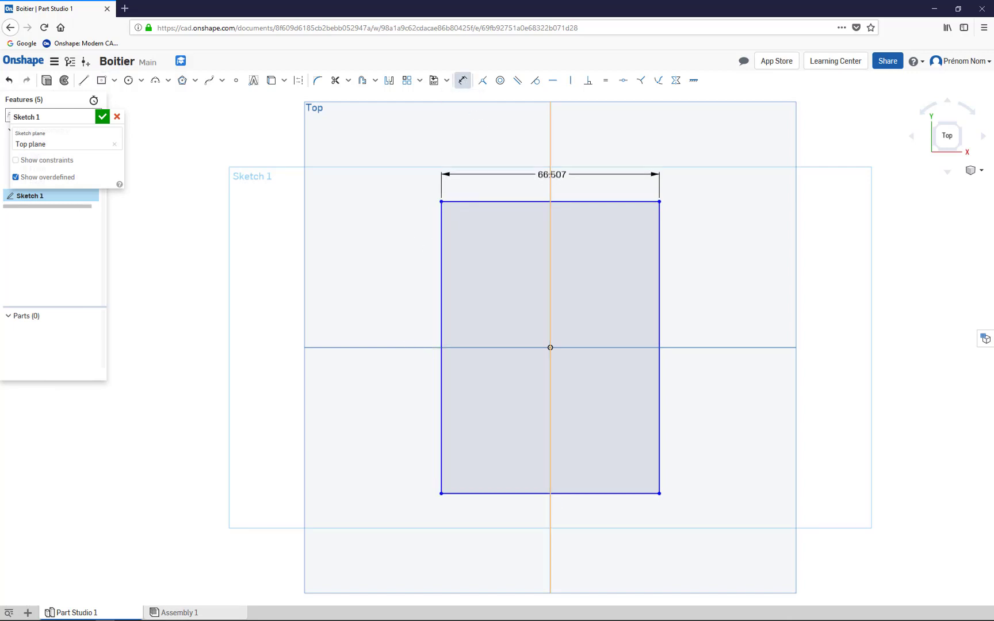
{"action": "left_click", "coordinate": [551, 174]}
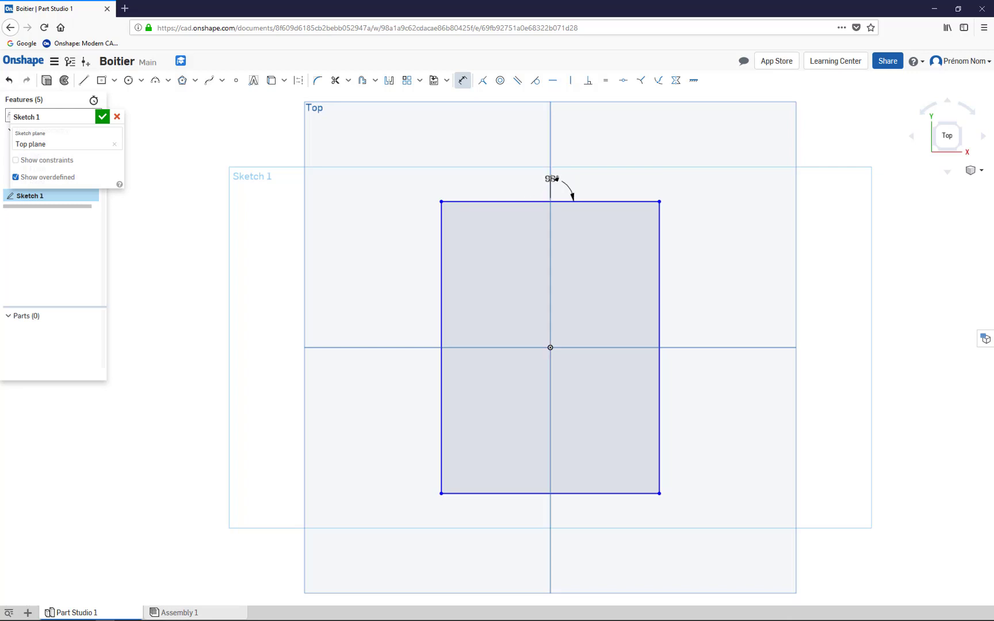
{"action": "key", "text": "Escape"}
Dimension the rectangle's upper edge and set its width to 100 mm
{"action": "left_click", "coordinate": [462, 80]}
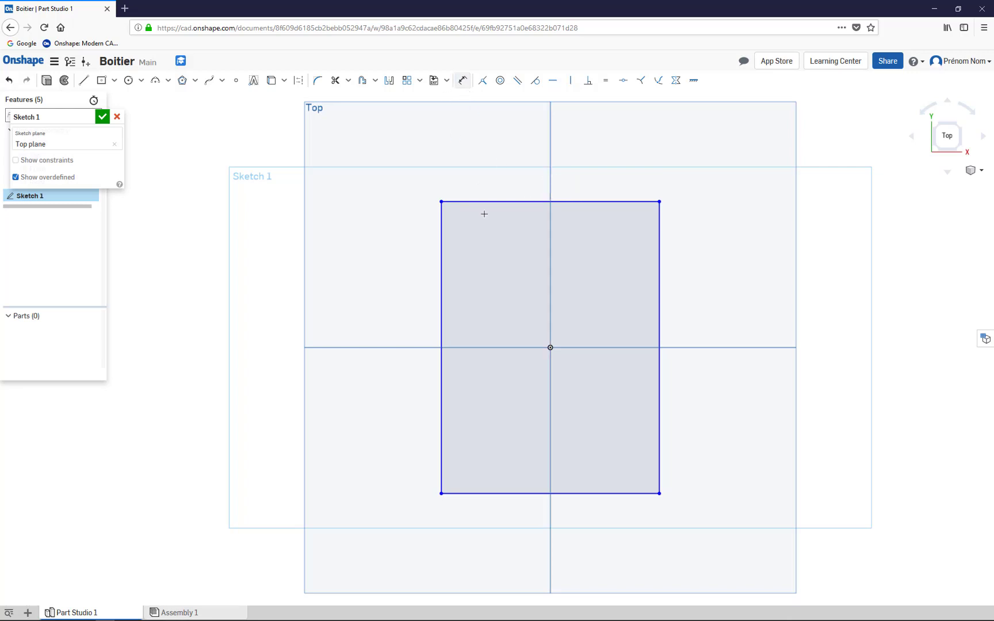
{"action": "left_click", "coordinate": [530, 169]}
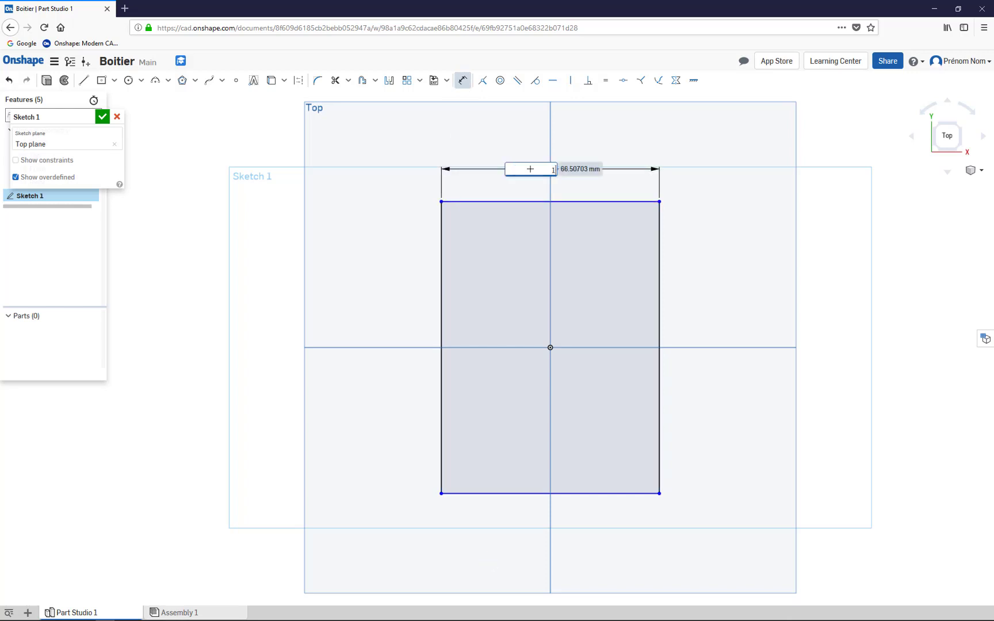
{"action": "key", "text": "Return"}
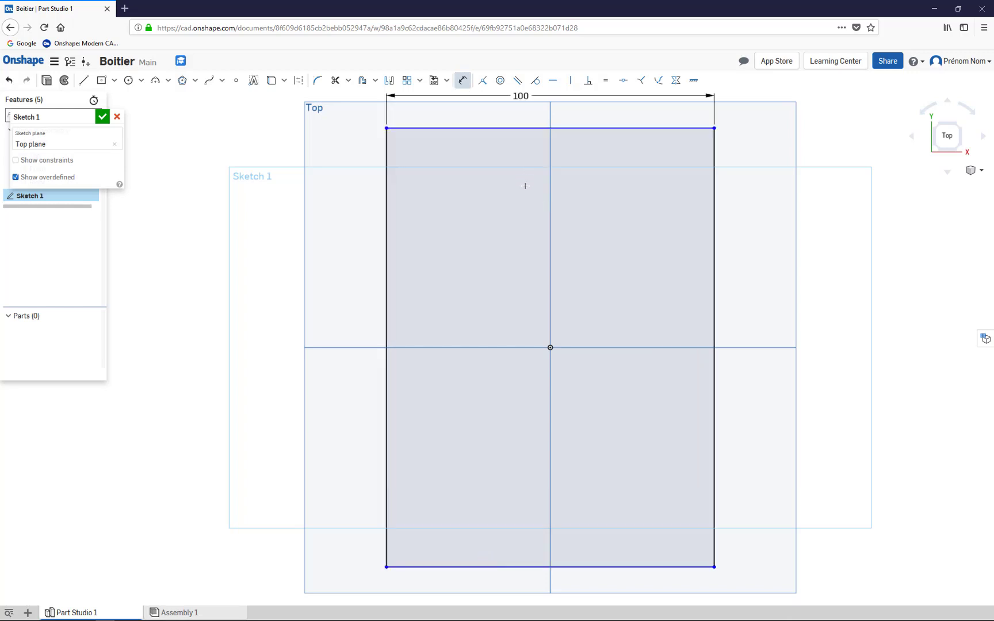
{"action": "left_click", "coordinate": [714, 375]}
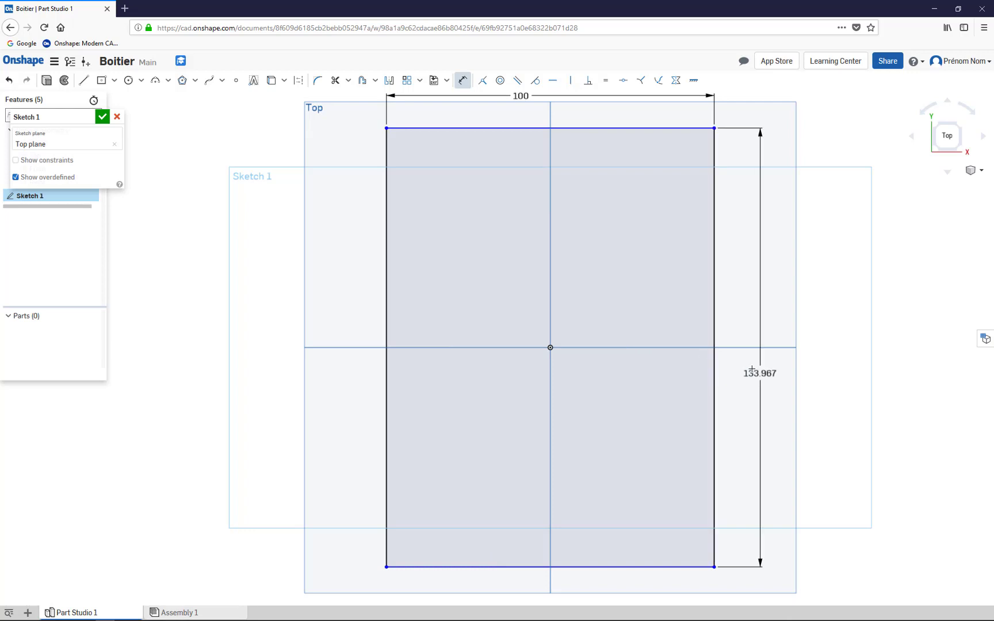
{"action": "left_click", "coordinate": [746, 348]}
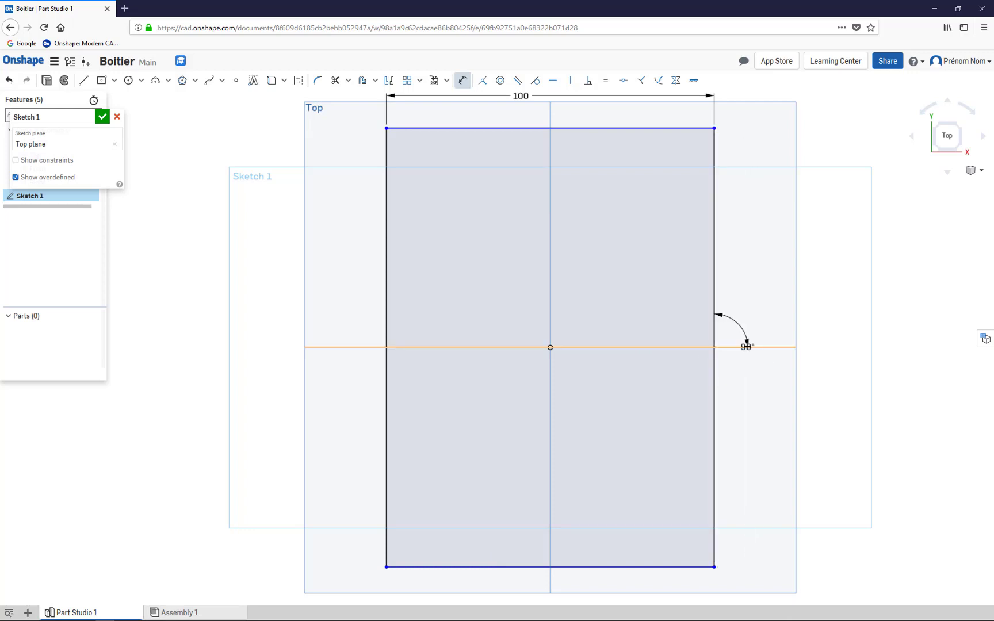
{"action": "key", "text": "Escape"}
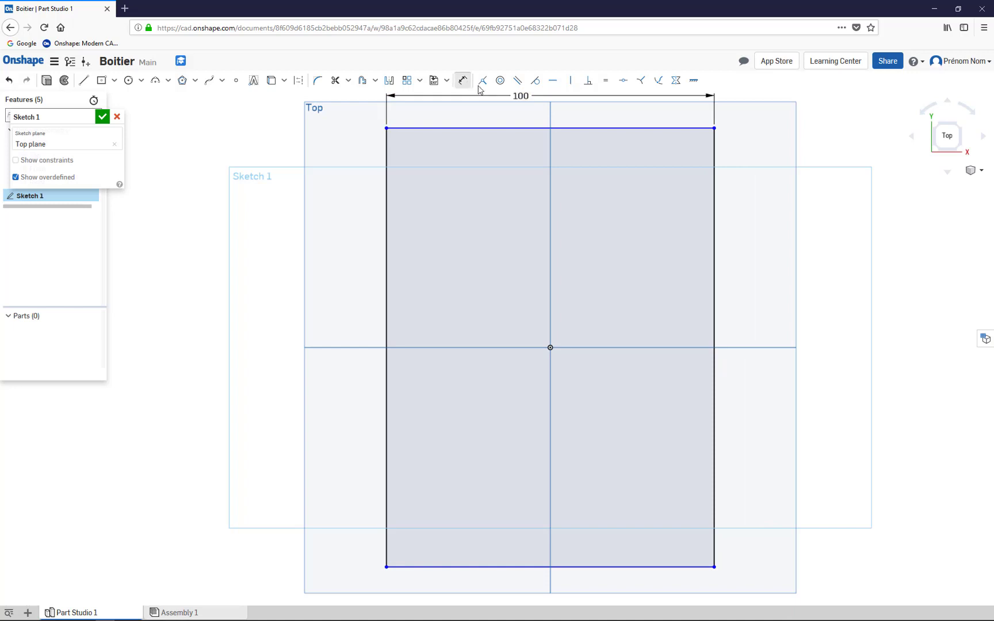
Dimension the rectangle's vertical edge and set its height to 150 mm
{"action": "left_click", "coordinate": [743, 391]}
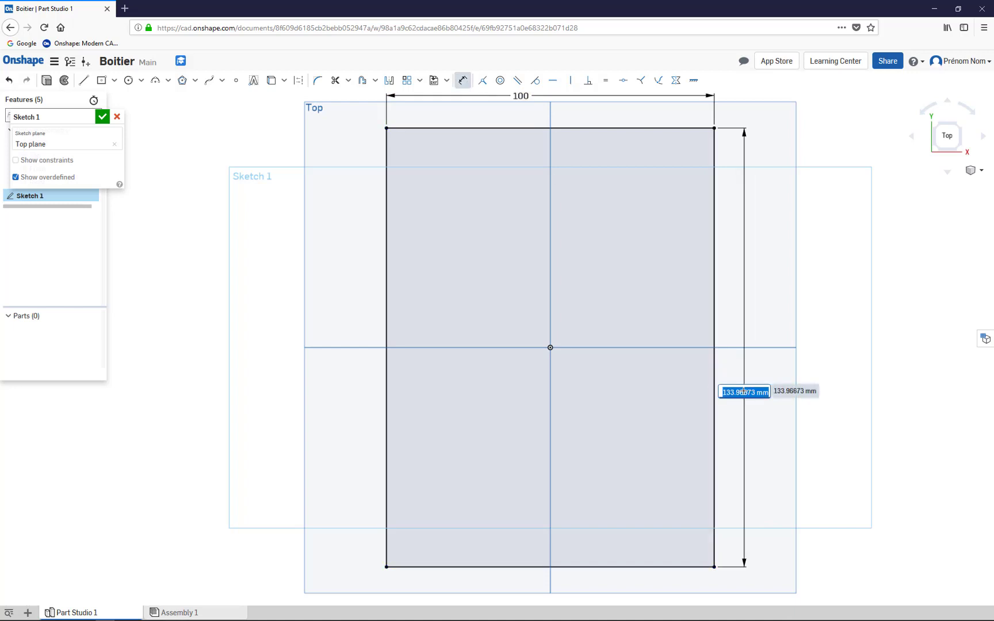
{"action": "type", "text": "150"}
{"action": "key", "text": "Return"}
Round all four corners of the rectangle with 10 mm sketch fillets and finish the sketch
{"action": "scroll", "coordinate": [687, 351], "scroll_direction": "down", "scroll_amount": 3}
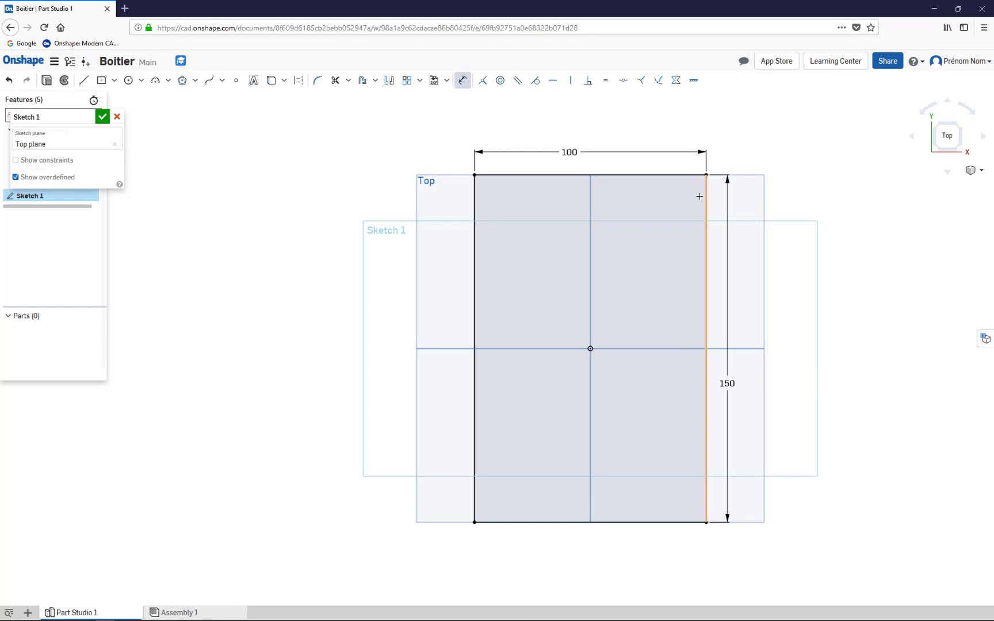
{"action": "left_click", "coordinate": [321, 86]}
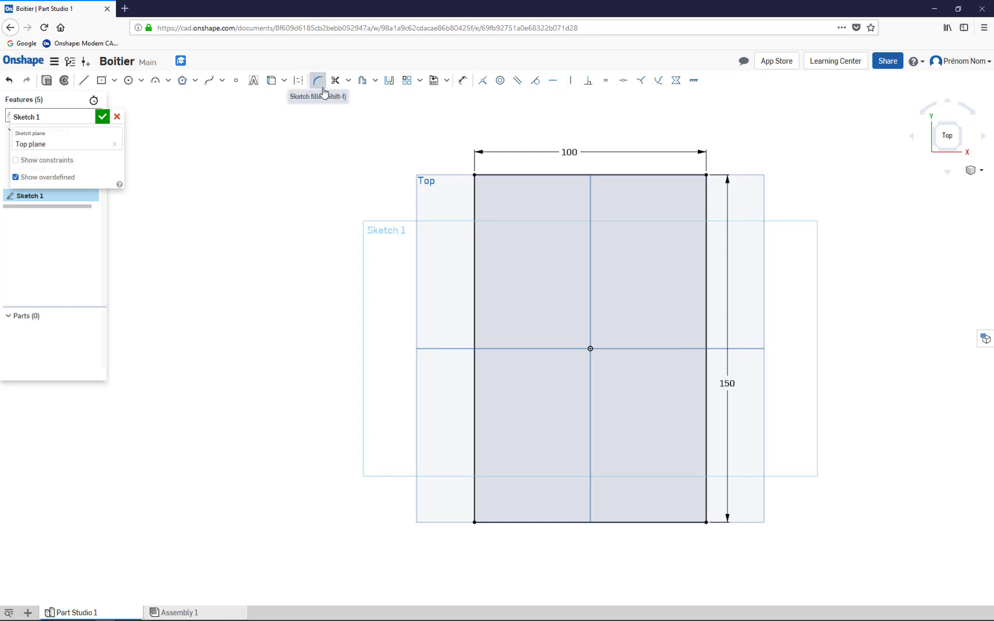
{"action": "left_click", "coordinate": [473, 196]}
{"action": "left_click", "coordinate": [503, 173]}
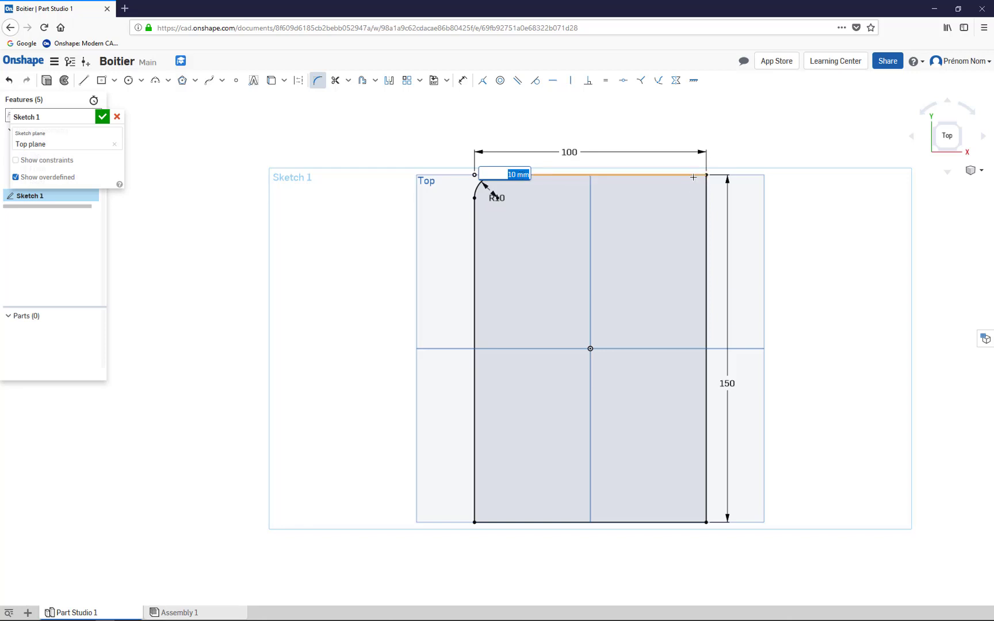
{"action": "key", "text": "Return"}
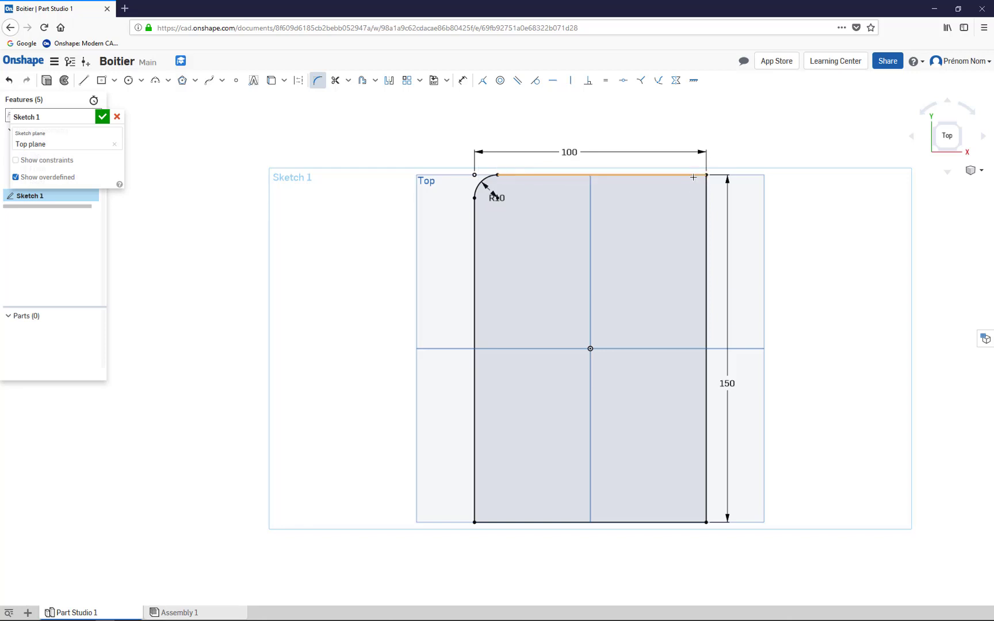
{"action": "left_click", "coordinate": [707, 214]}
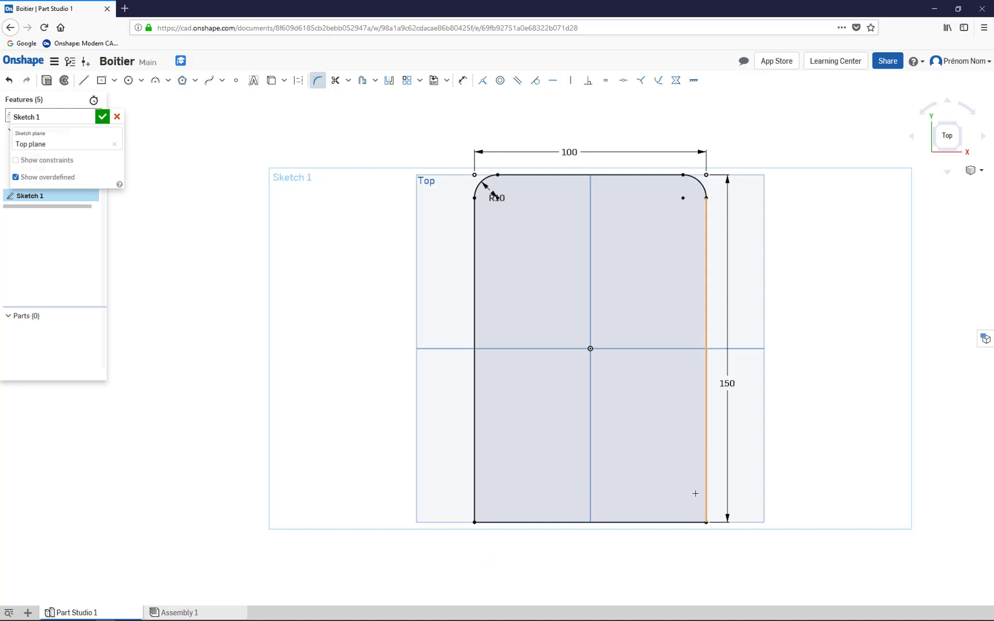
{"action": "left_click", "coordinate": [541, 526]}
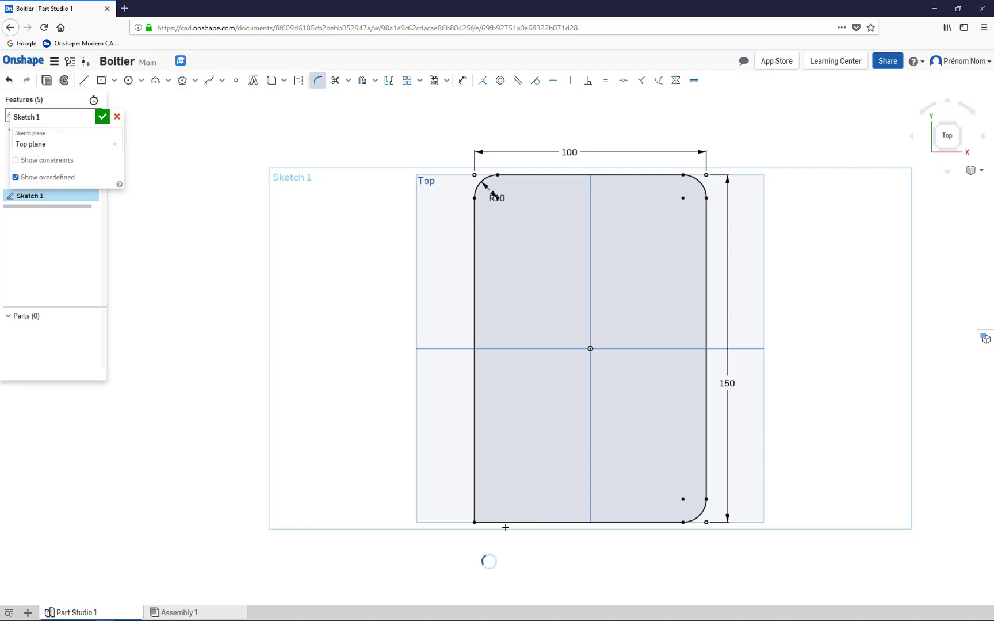
{"action": "left_click", "coordinate": [485, 488]}
{"action": "left_click", "coordinate": [102, 118]}
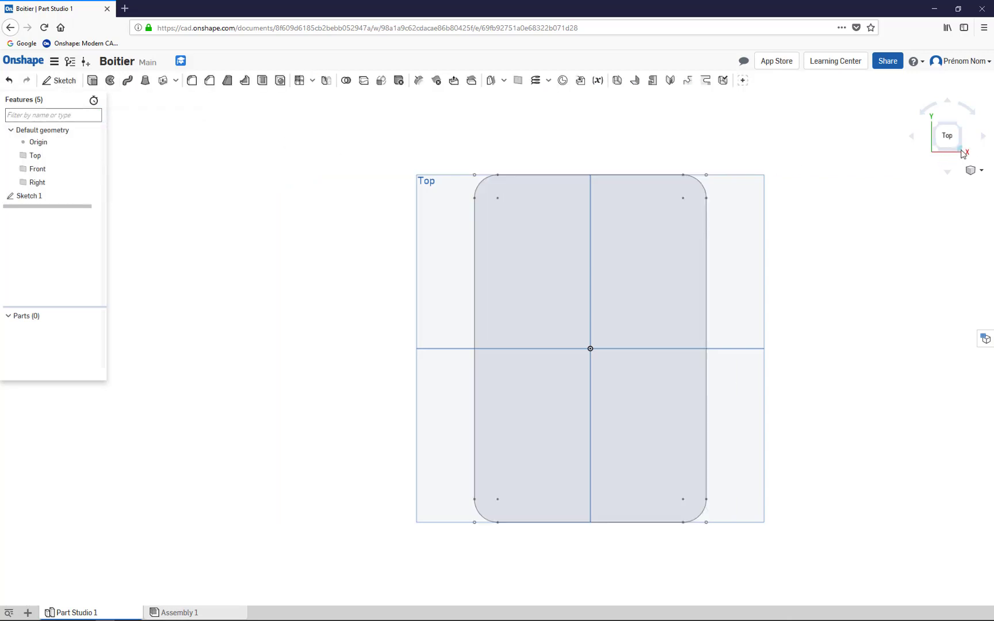
Extrude the rounded rectangle 20 mm as a new solid, with the direction flipped to go below the Top plane
{"action": "left_click", "coordinate": [960, 150]}
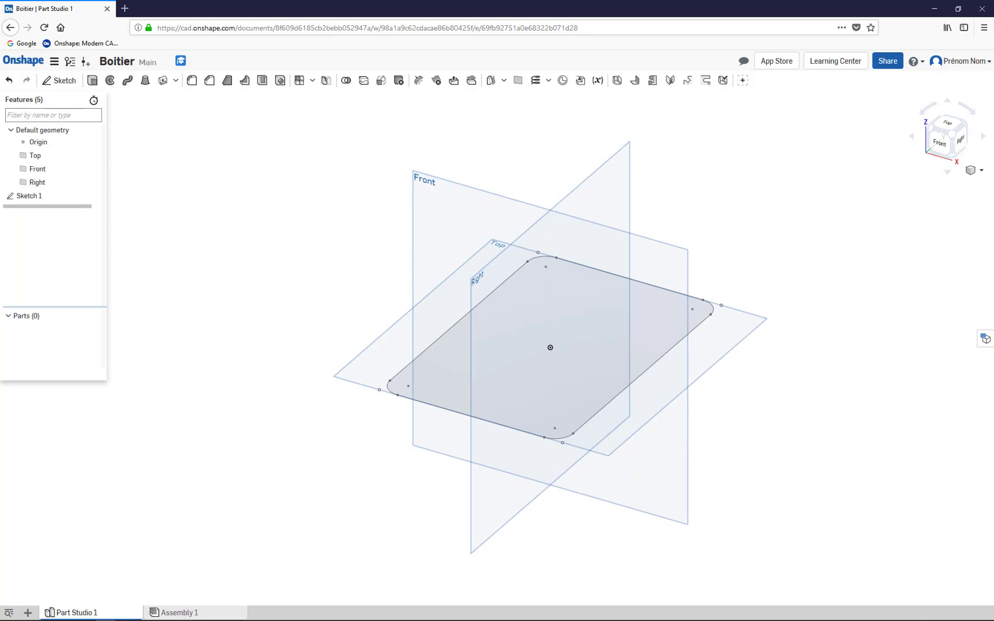
{"action": "left_click", "coordinate": [93, 83]}
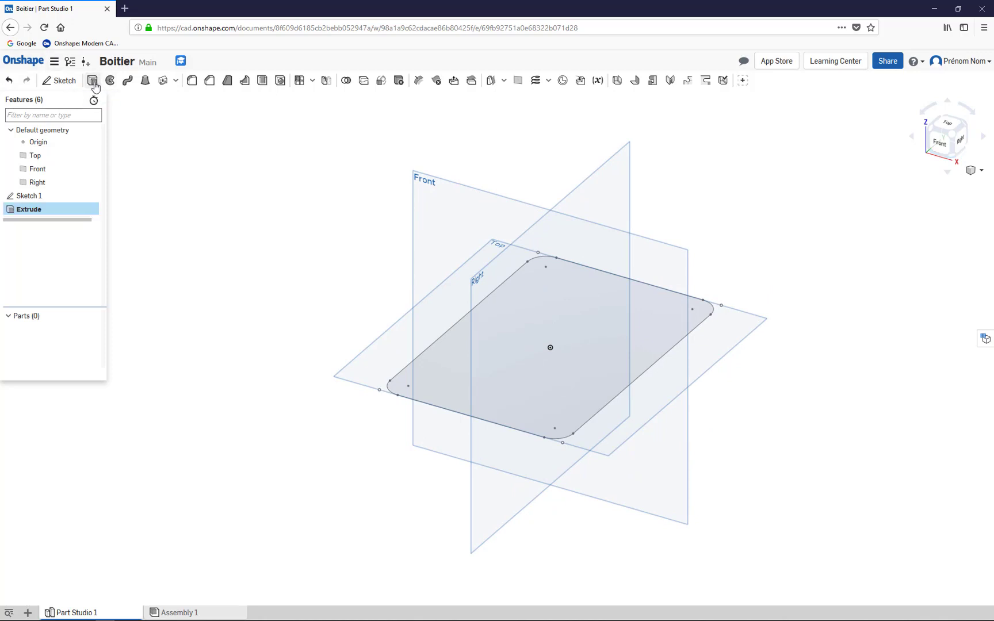
{"action": "left_click", "coordinate": [83, 190]}
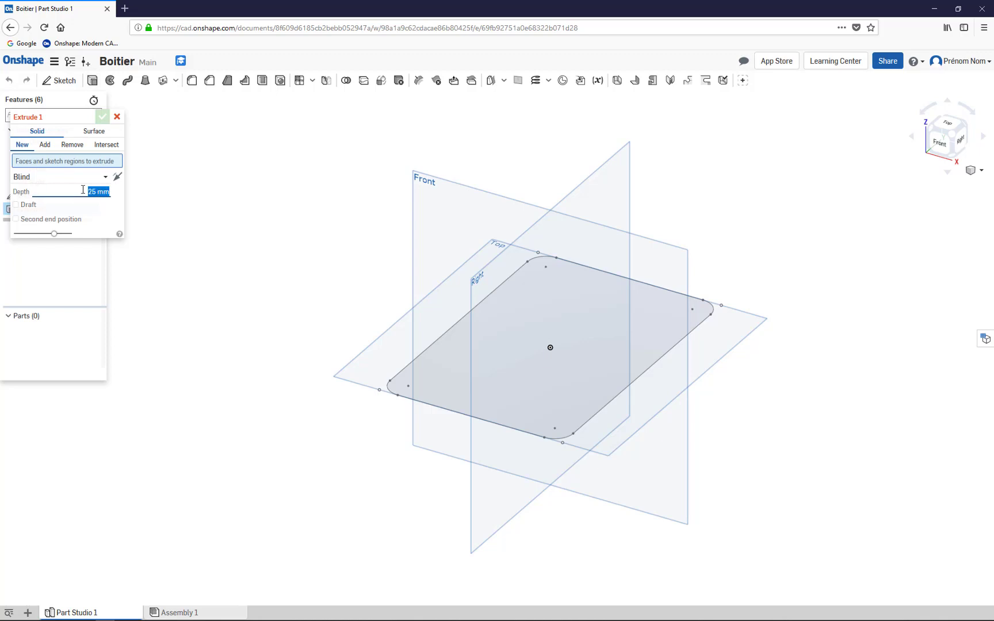
{"action": "type", "text": "20"}
{"action": "left_click", "coordinate": [118, 178]}
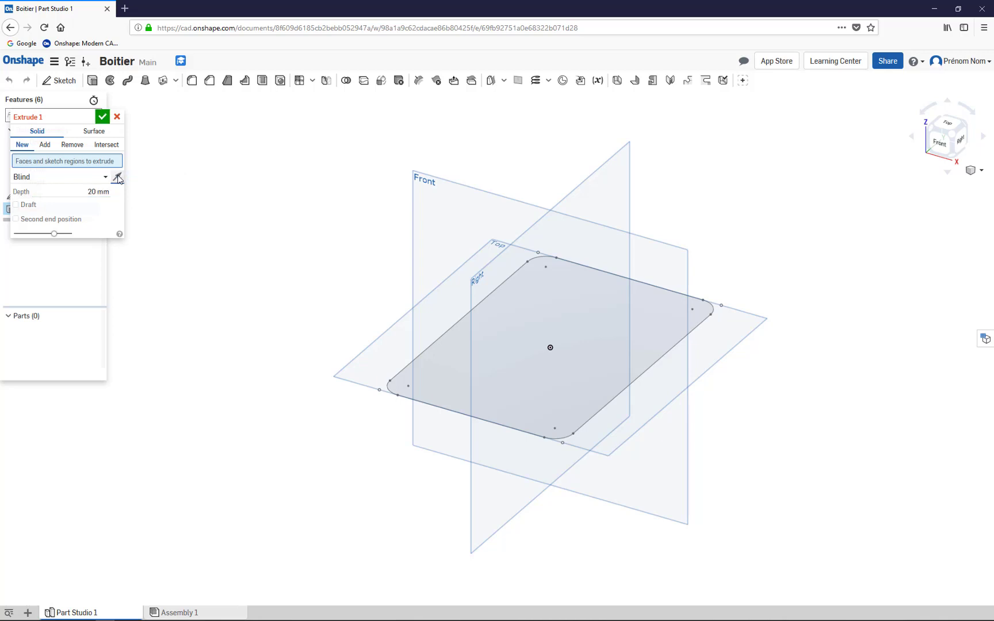
{"action": "left_click", "coordinate": [451, 391]}
{"action": "left_click", "coordinate": [505, 389]}
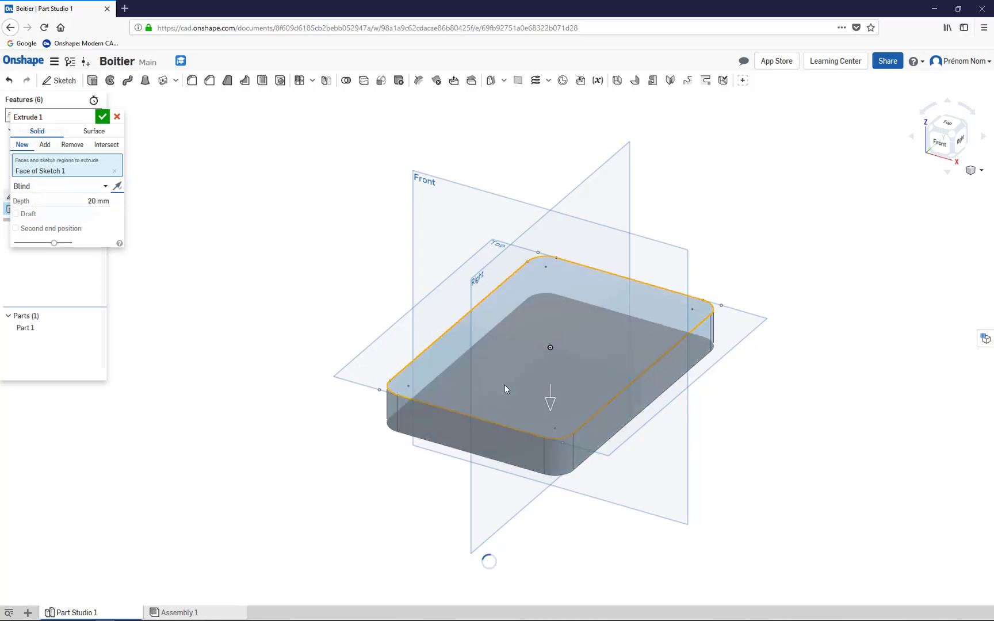
{"action": "left_click", "coordinate": [117, 187]}
{"action": "left_click", "coordinate": [116, 190]}
{"action": "left_click", "coordinate": [102, 118]}
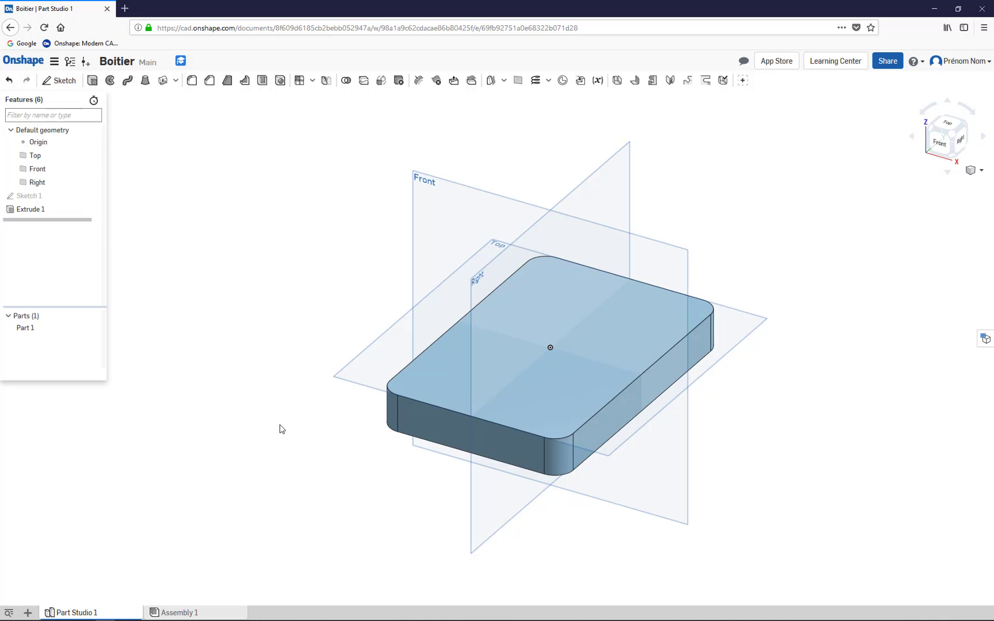
Chamfer the edges of the solid's bottom face with an equal distance of 3 mm
{"action": "right_click_drag", "start_coordinate": [306, 405], "coordinate": [316, 350]}
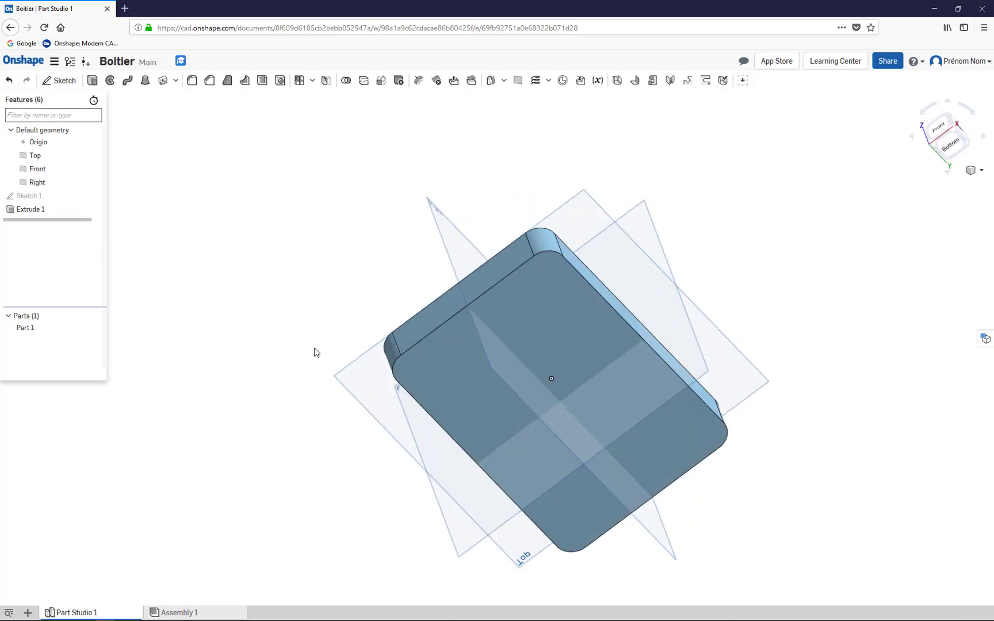
{"action": "left_click", "coordinate": [210, 81]}
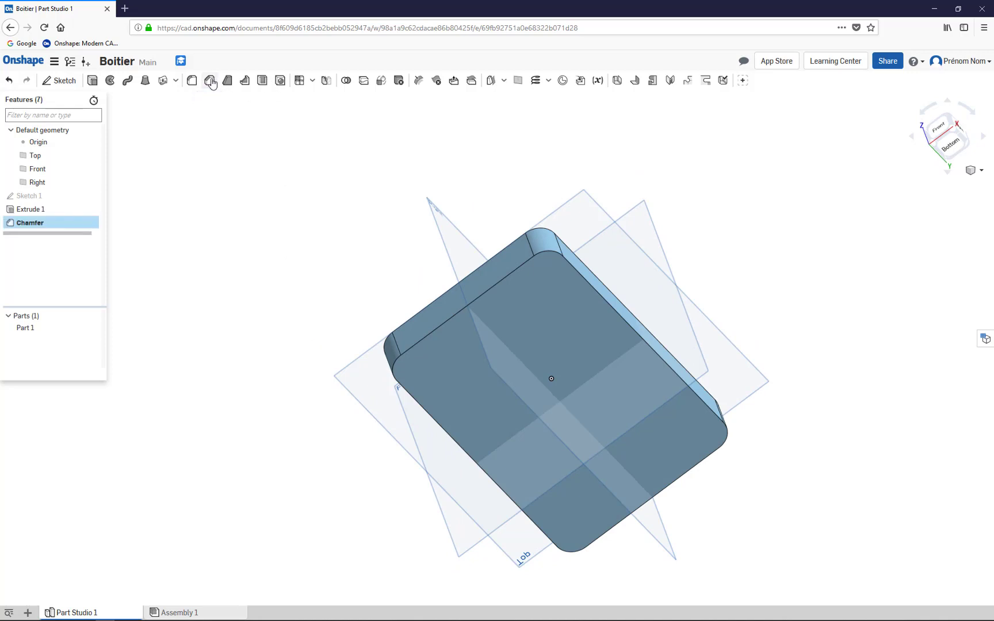
{"action": "left_click", "coordinate": [540, 338]}
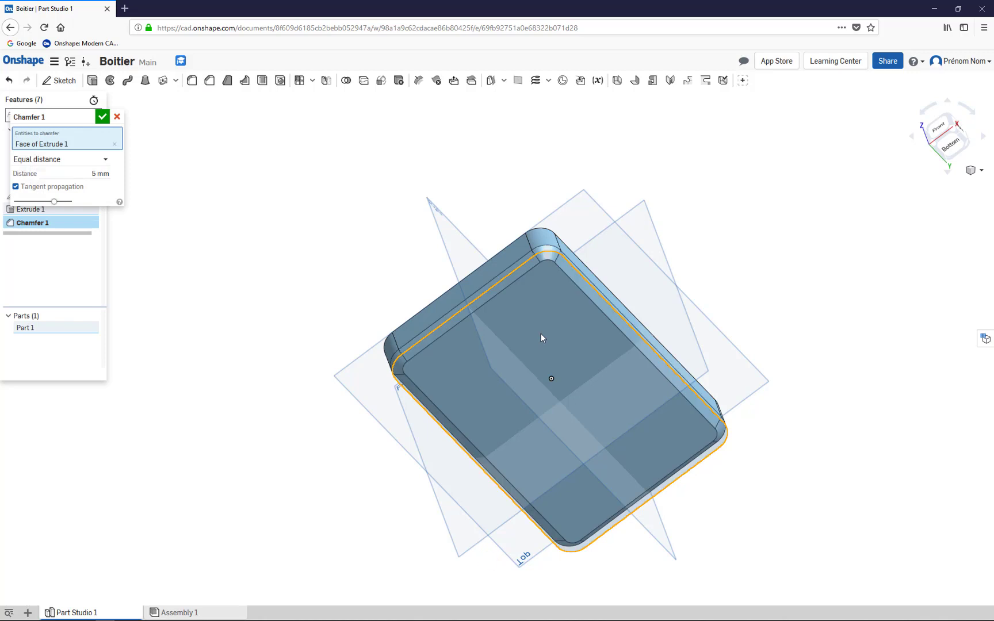
{"action": "left_click", "coordinate": [73, 171]}
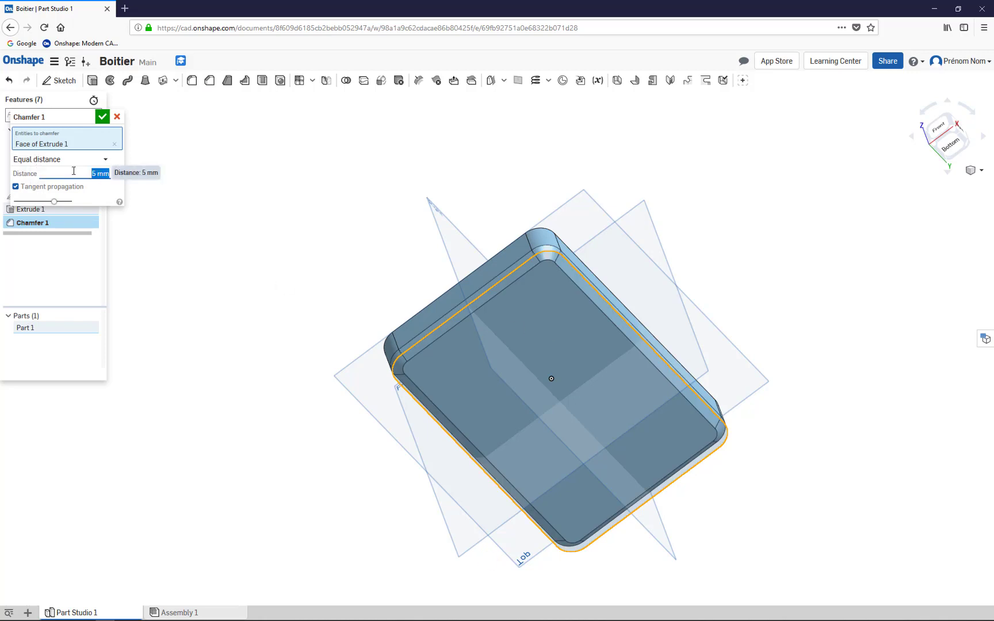
{"action": "type", "text": "3"}
{"action": "key", "text": "Return"}
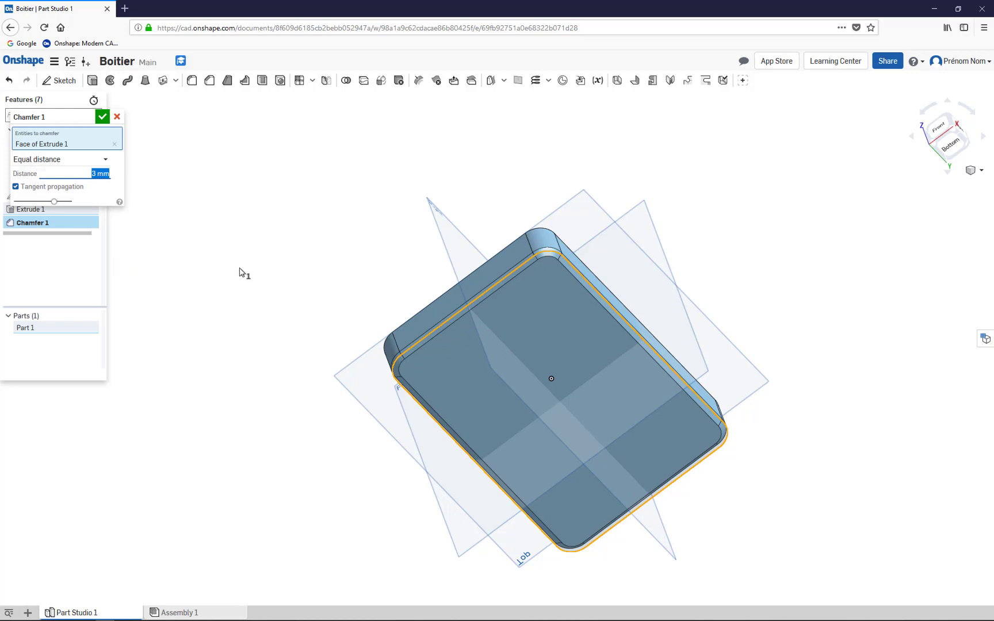
{"action": "right_click_drag", "start_coordinate": [292, 208], "coordinate": [305, 291]}
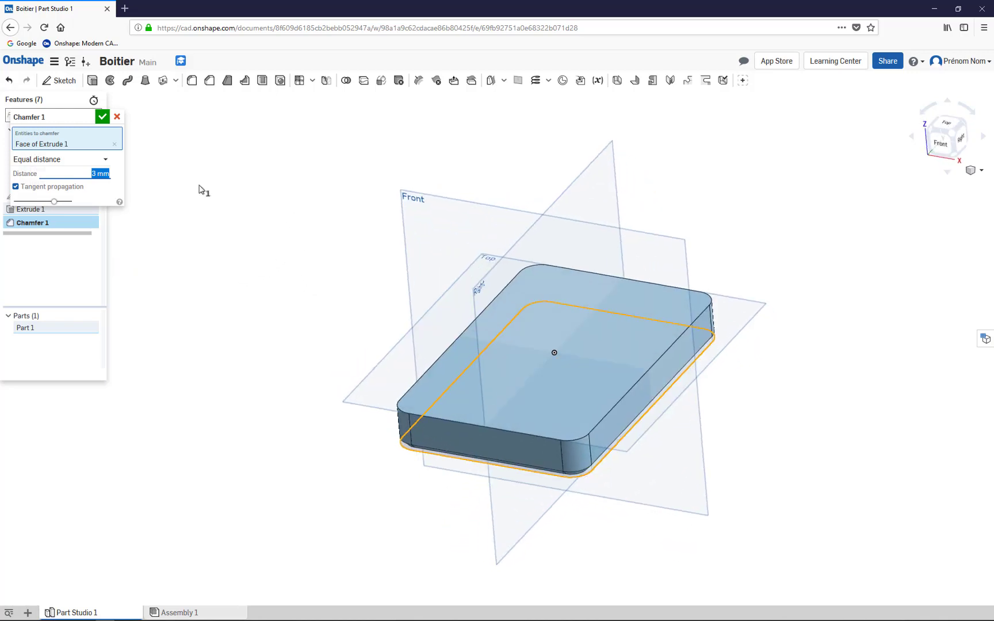
{"action": "left_click", "coordinate": [102, 118]}
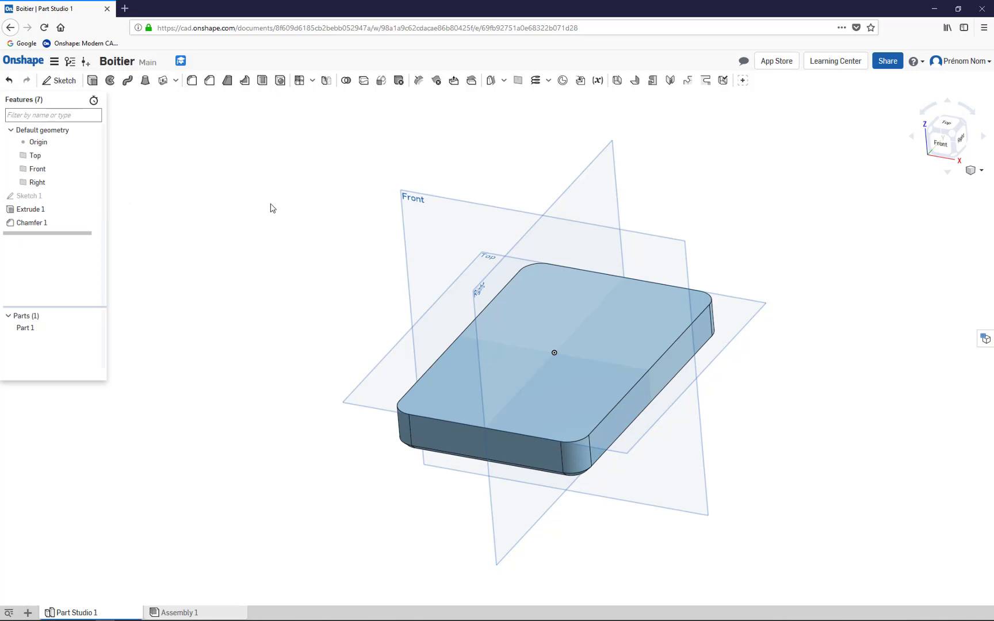
Shell the solid to a 2.5 mm wall thickness, removing the top face
{"action": "left_click", "coordinate": [262, 80]}
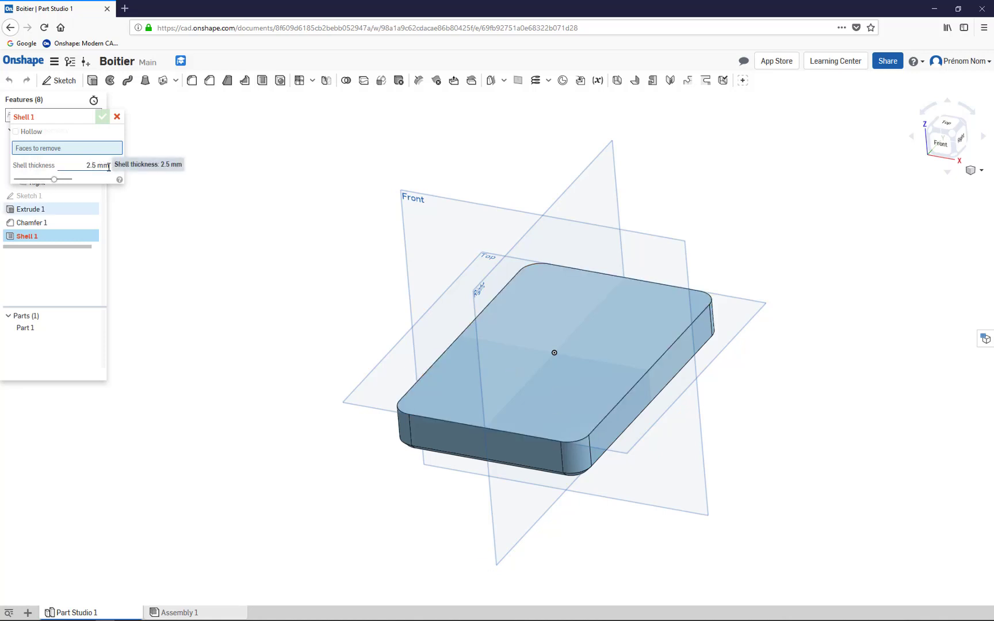
{"action": "left_click", "coordinate": [528, 393]}
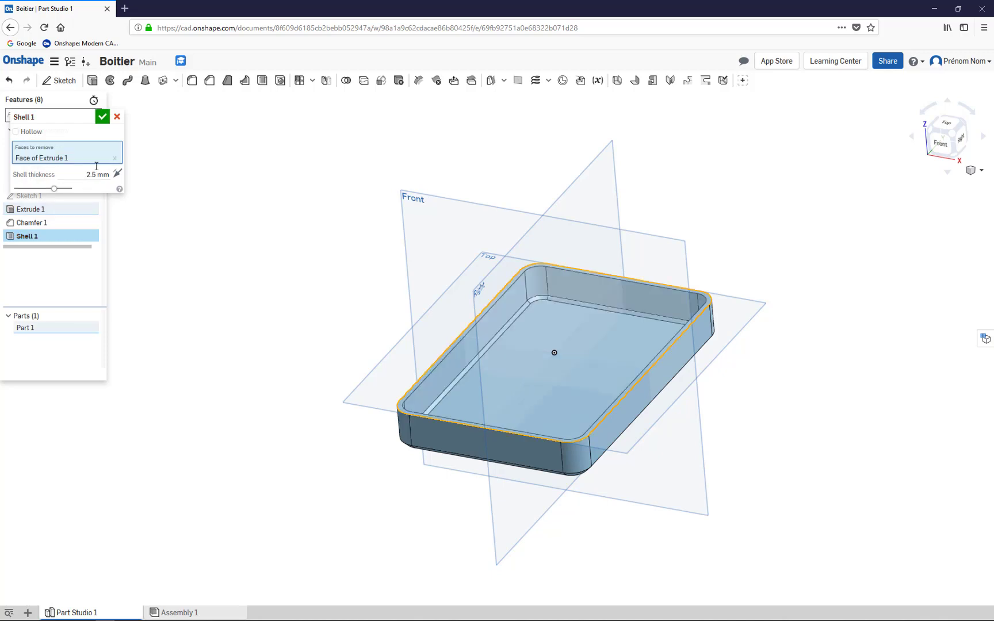
{"action": "left_click", "coordinate": [102, 117]}
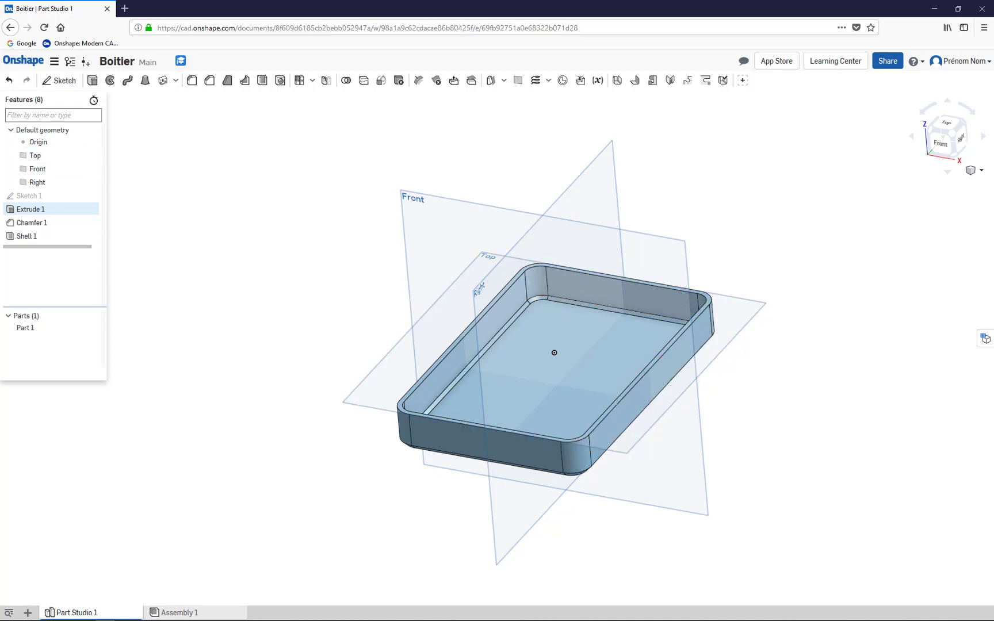
Create a sketch on the shell's top rim face and project the outer corner arcs into it with Use
{"action": "left_click", "coordinate": [55, 80]}
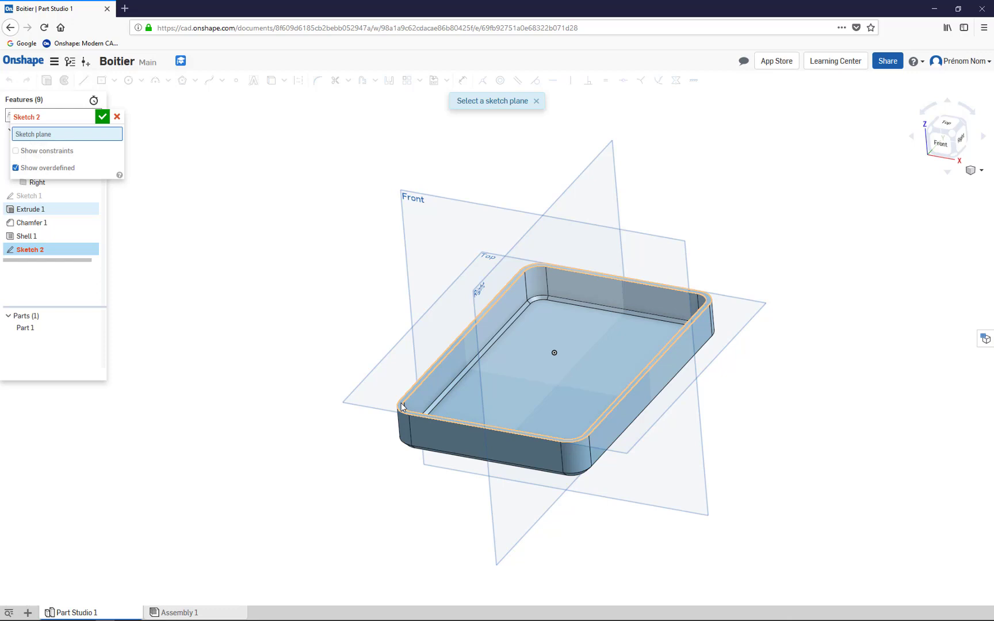
{"action": "left_click", "coordinate": [946, 131]}
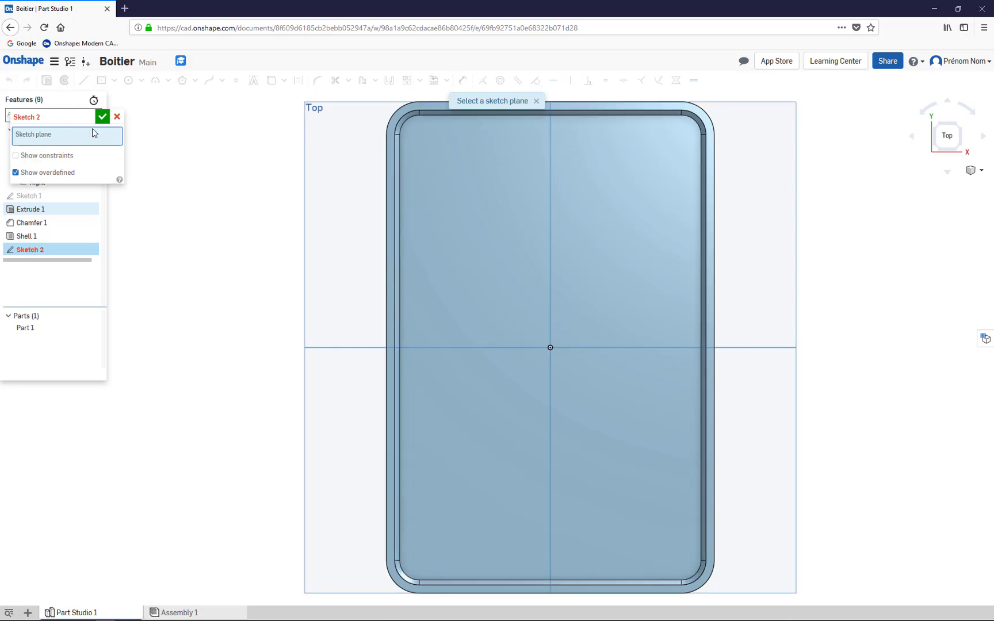
{"action": "left_click", "coordinate": [390, 142]}
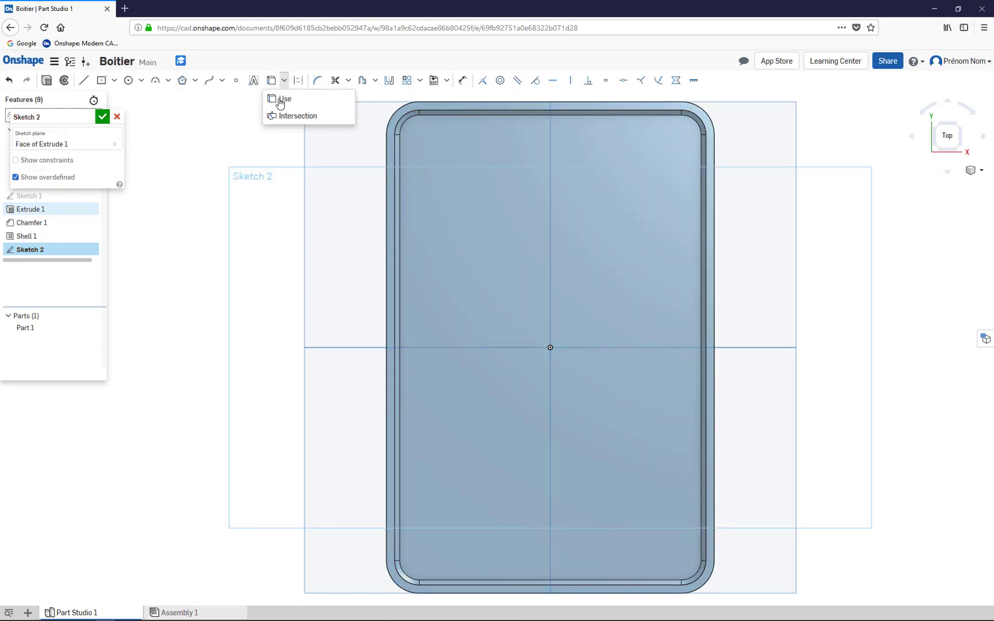
{"action": "left_click", "coordinate": [284, 99]}
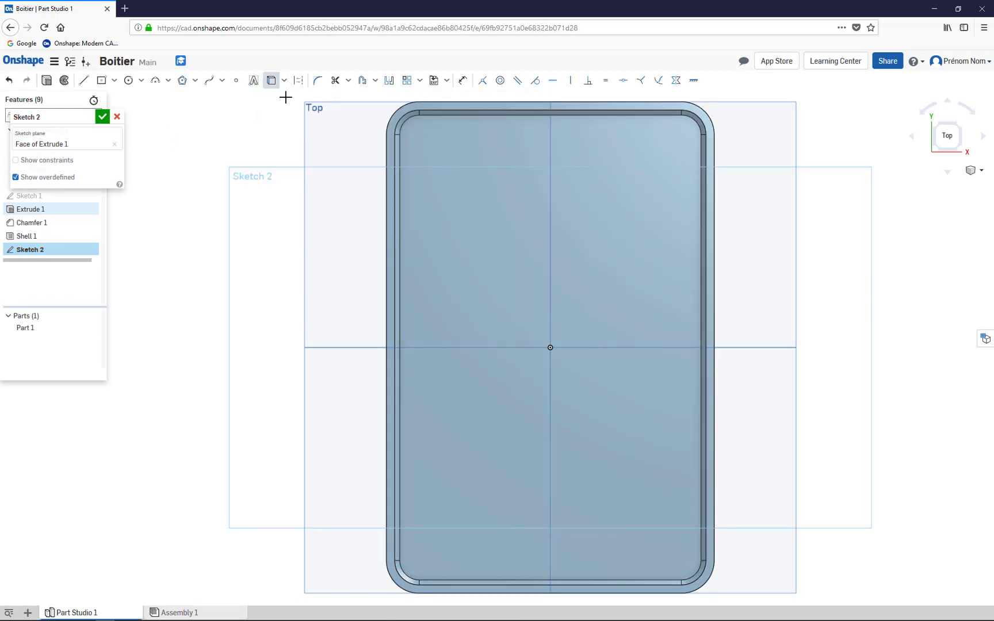
{"action": "left_click", "coordinate": [388, 124]}
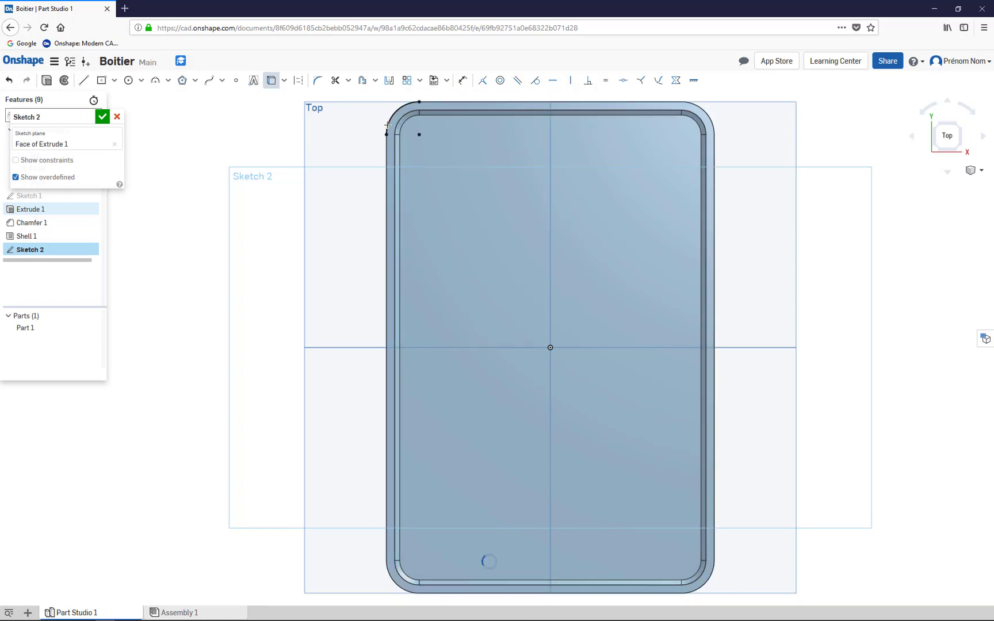
{"action": "left_click", "coordinate": [710, 124]}
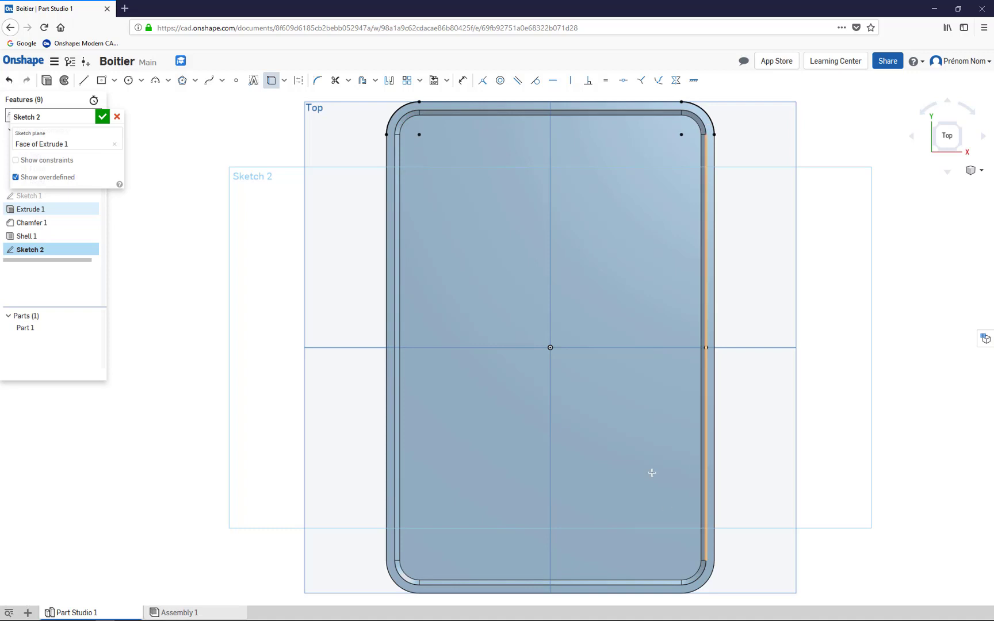
{"action": "left_click", "coordinate": [694, 590]}
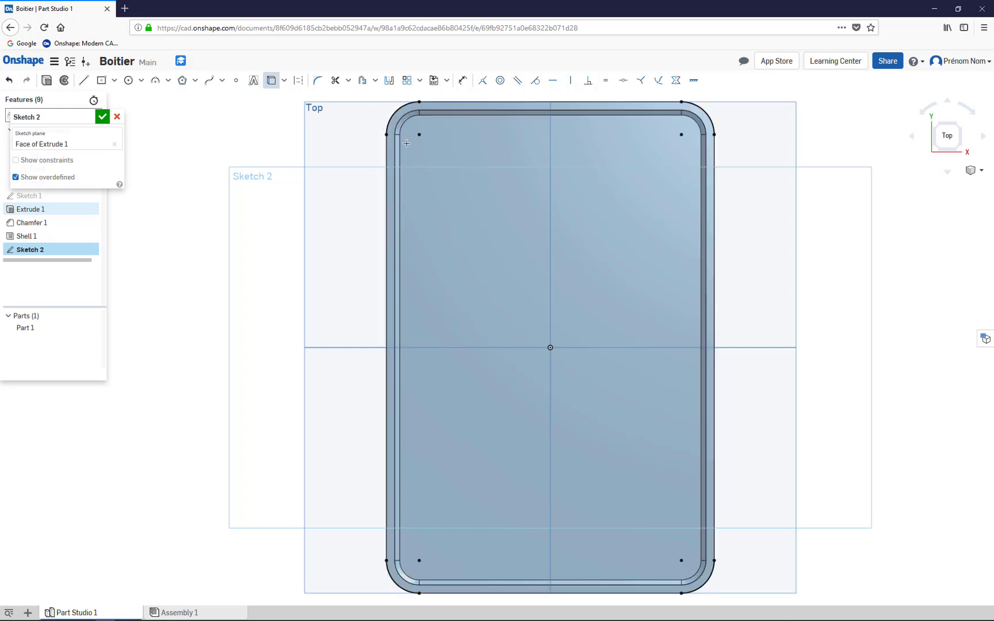
Draw 20 mm diameter circles centred on the two upper corner arcs, reaching the enclosure's outer edge
{"action": "left_click", "coordinate": [127, 82]}
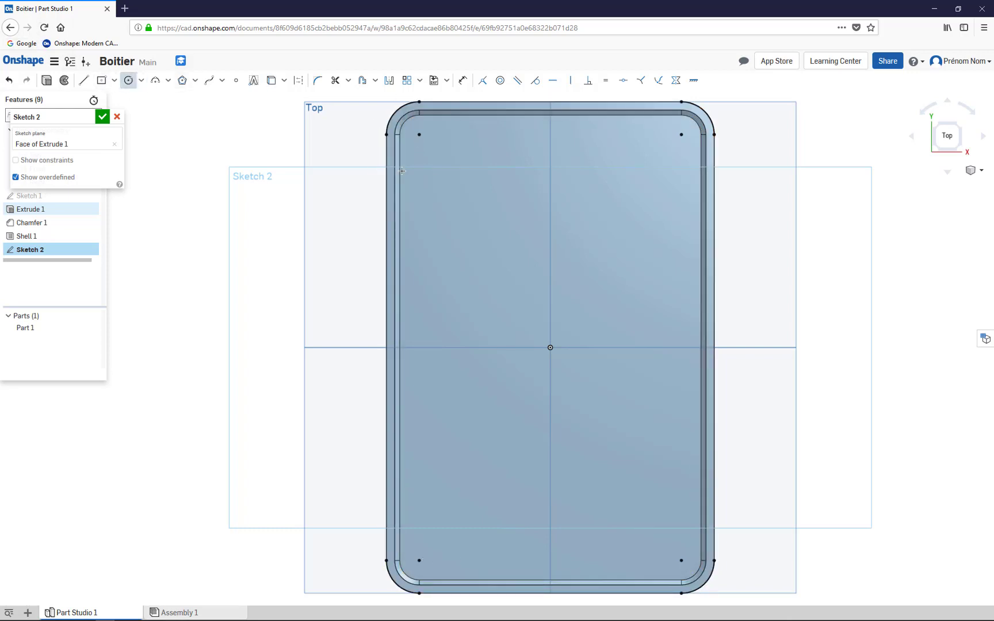
{"action": "left_click", "coordinate": [419, 134]}
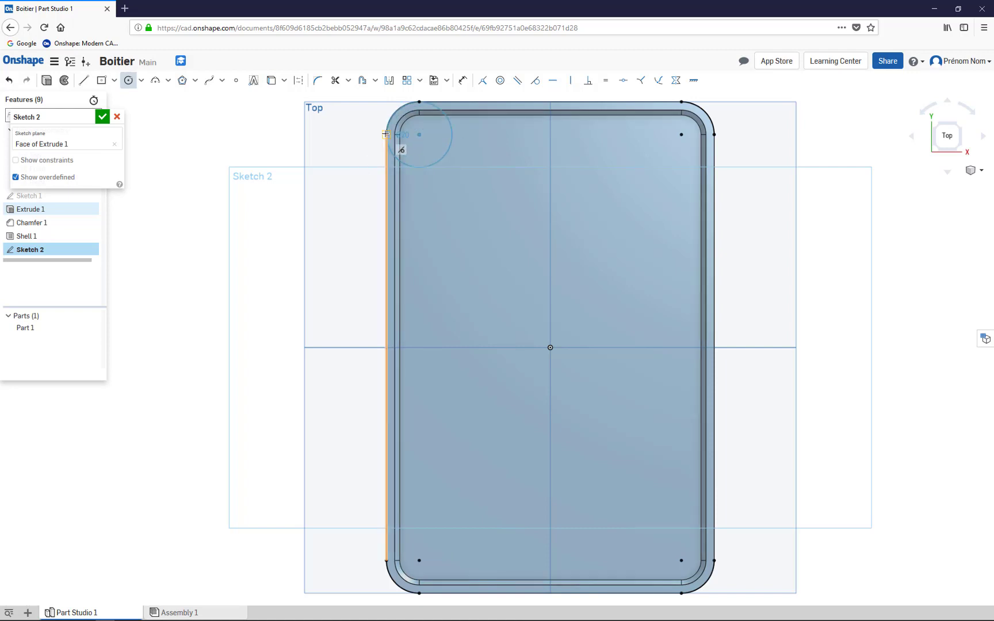
{"action": "left_click", "coordinate": [385, 134]}
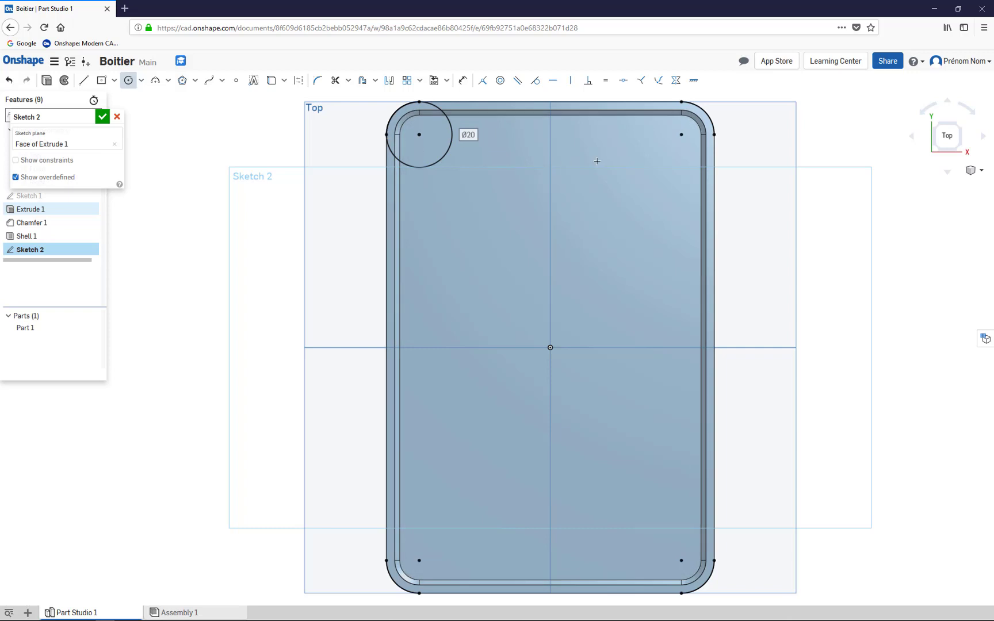
{"action": "left_click", "coordinate": [682, 134]}
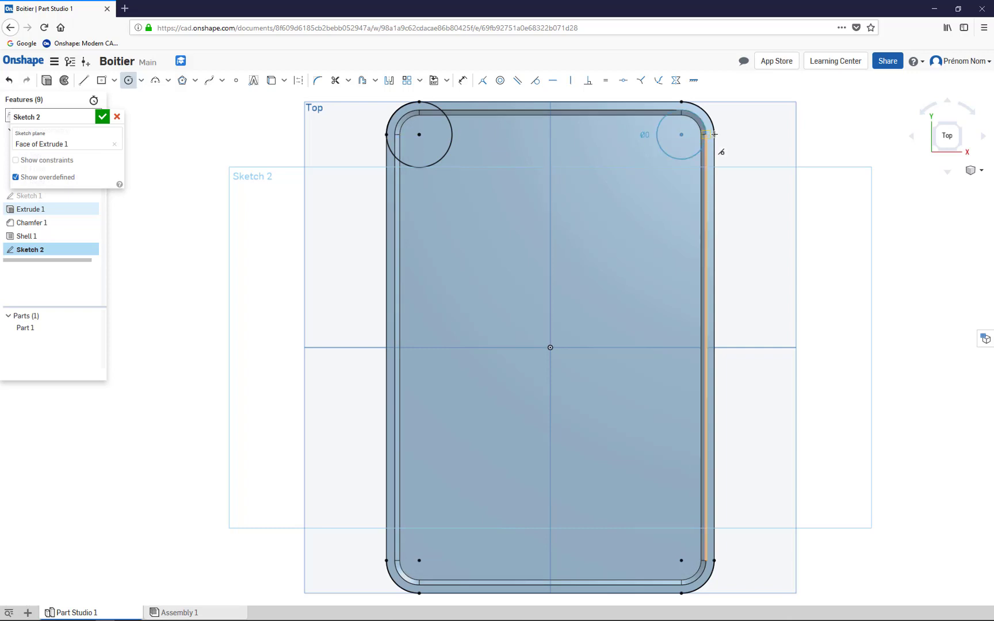
{"action": "left_click", "coordinate": [658, 111]}
Draw matching 20 mm diameter circles centred on the two lower corner arcs and finish the sketch
{"action": "scroll", "coordinate": [658, 111], "scroll_direction": "down", "scroll_amount": 2}
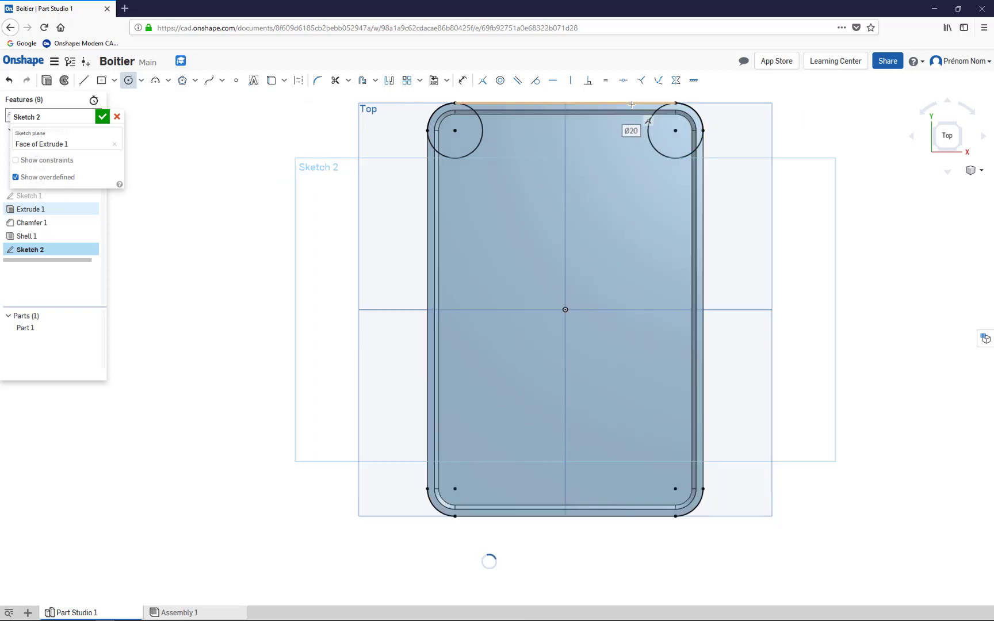
{"action": "scroll", "coordinate": [644, 122], "scroll_direction": "up", "scroll_amount": 3}
{"action": "scroll", "coordinate": [618, 124], "scroll_direction": "down", "scroll_amount": 3}
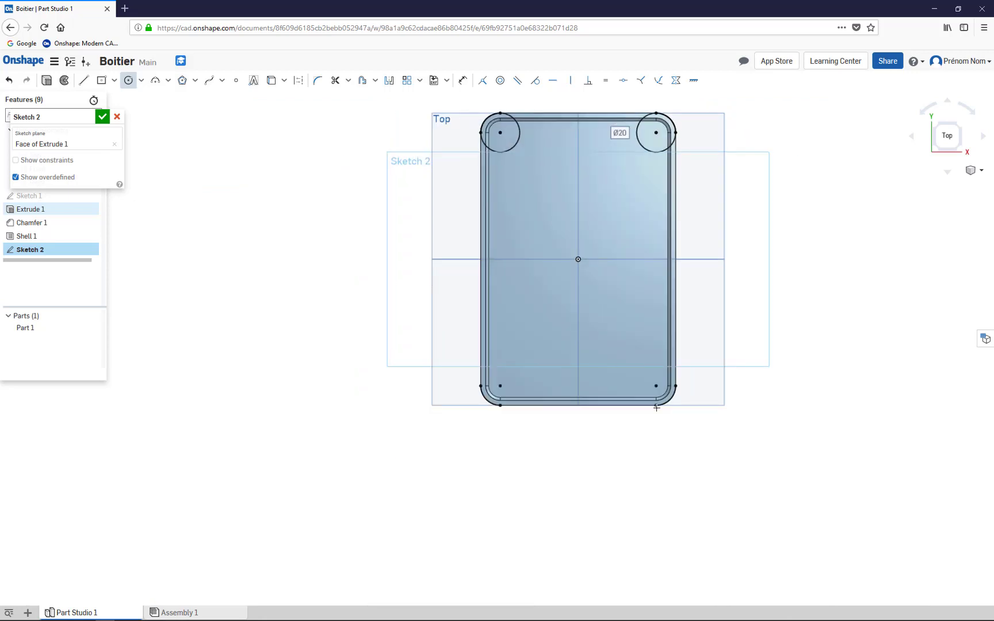
{"action": "scroll", "coordinate": [656, 407], "scroll_direction": "up", "scroll_amount": 3}
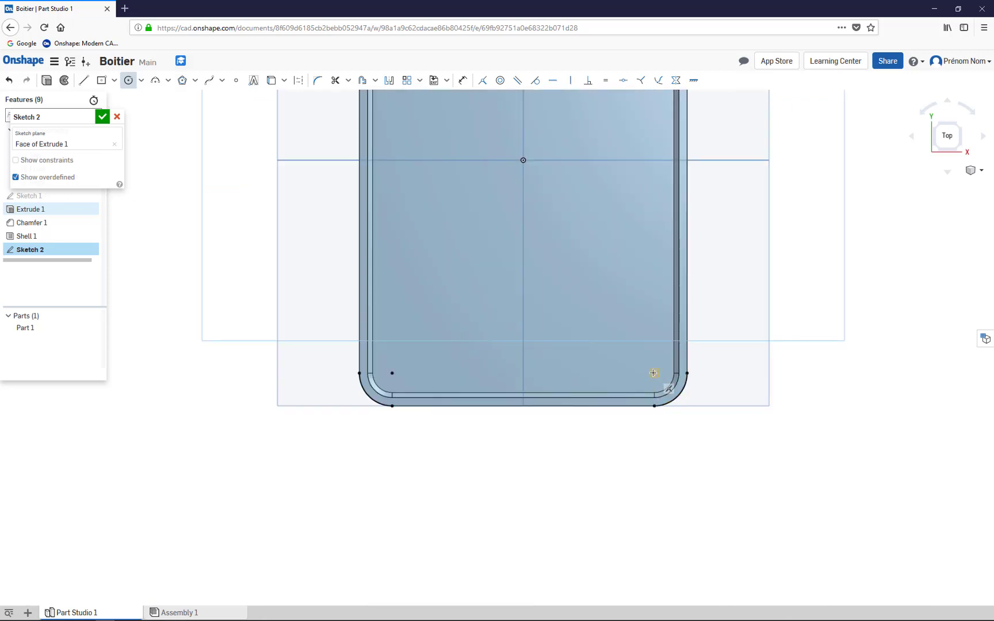
{"action": "left_click", "coordinate": [654, 373]}
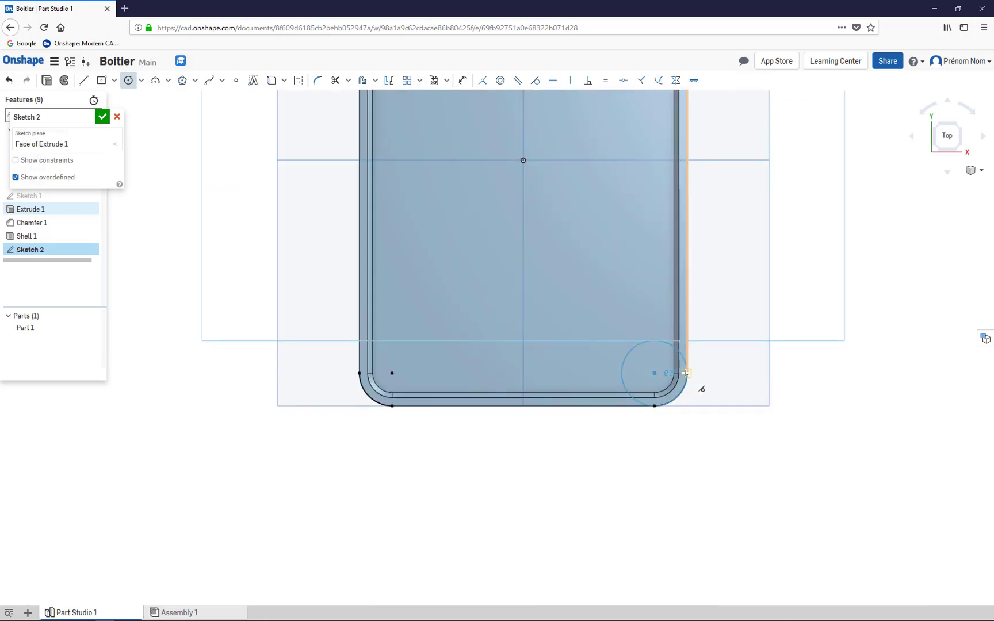
{"action": "left_click", "coordinate": [686, 373]}
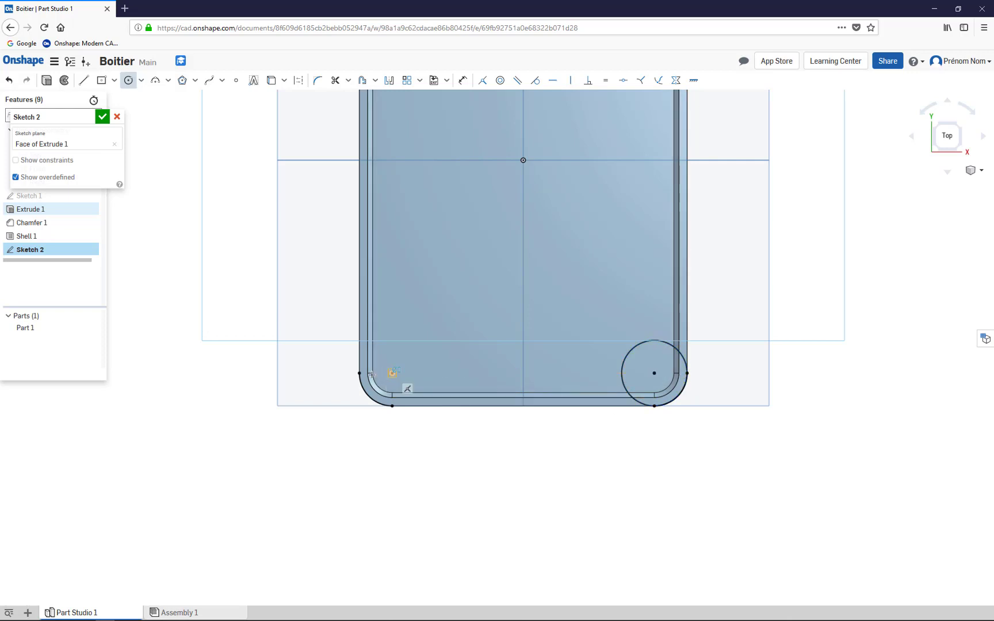
{"action": "left_click", "coordinate": [392, 373]}
{"action": "left_click", "coordinate": [359, 372]}
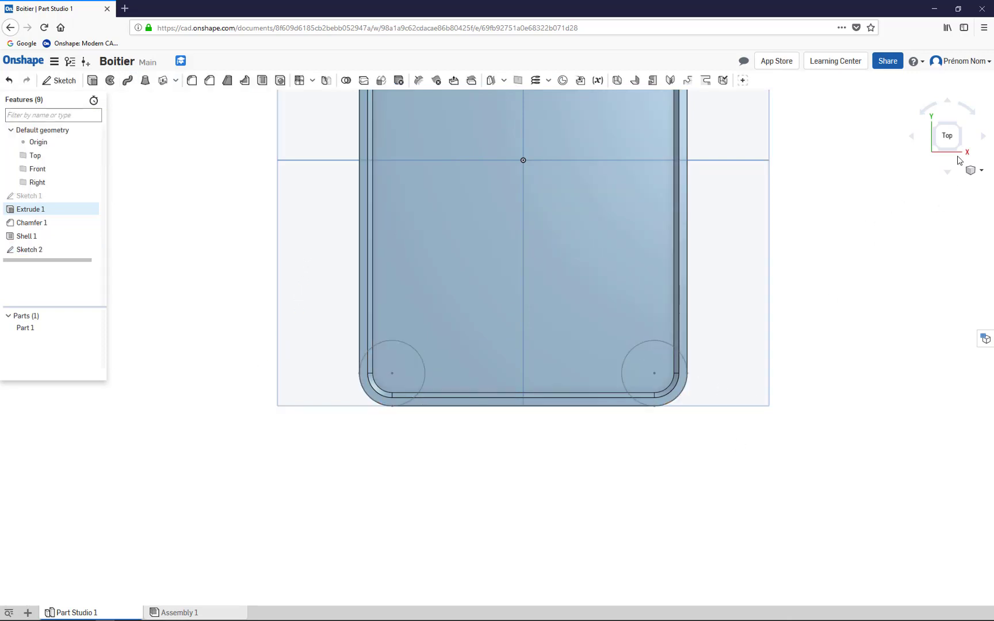
Start an Add extrude merged into the shell part and select the four corner circle regions
{"action": "left_click", "coordinate": [959, 149]}
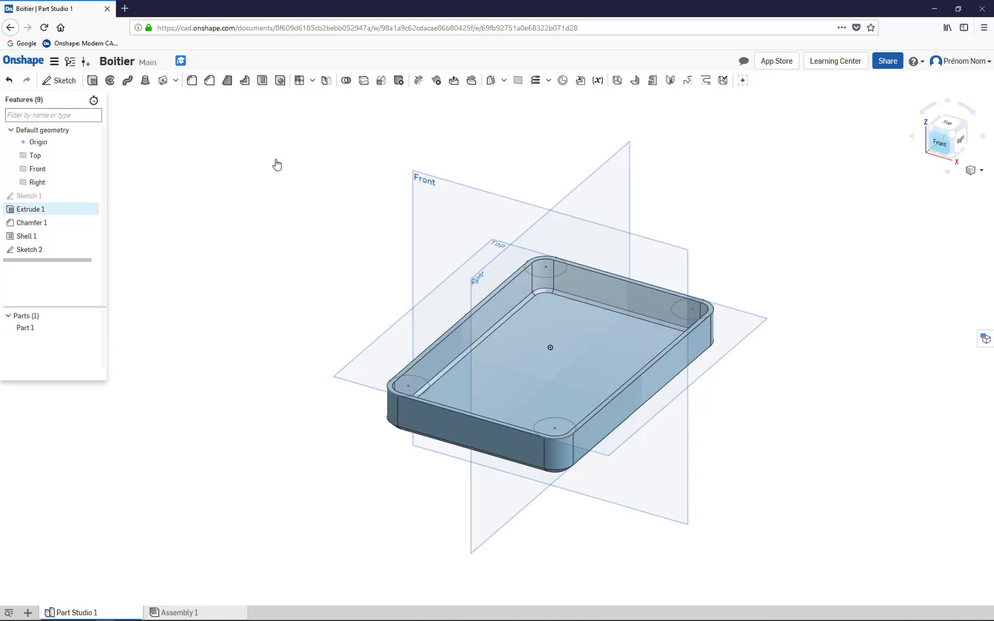
{"action": "left_click", "coordinate": [94, 82]}
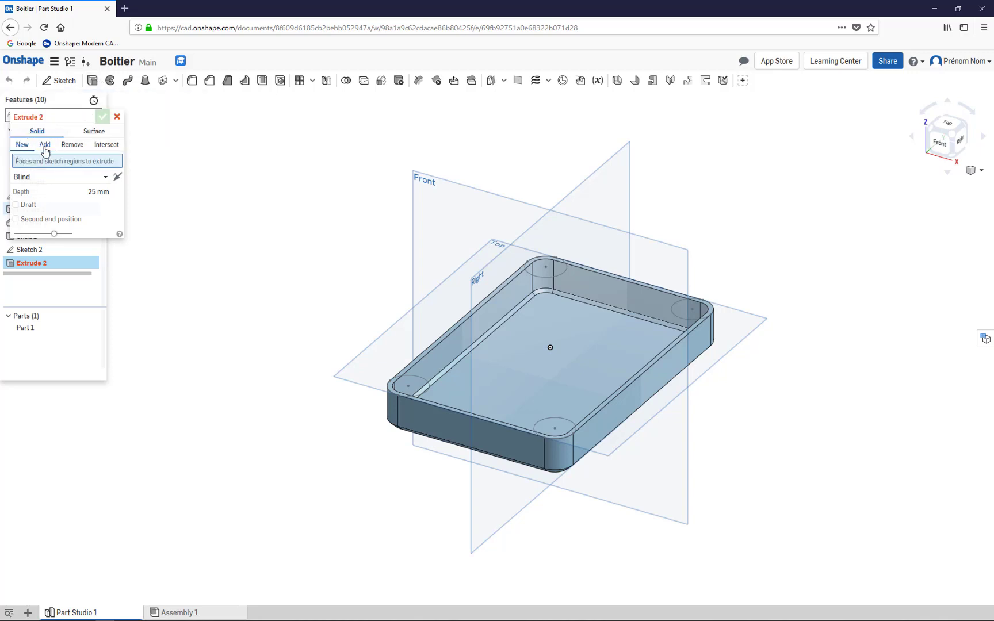
{"action": "left_click", "coordinate": [45, 146]}
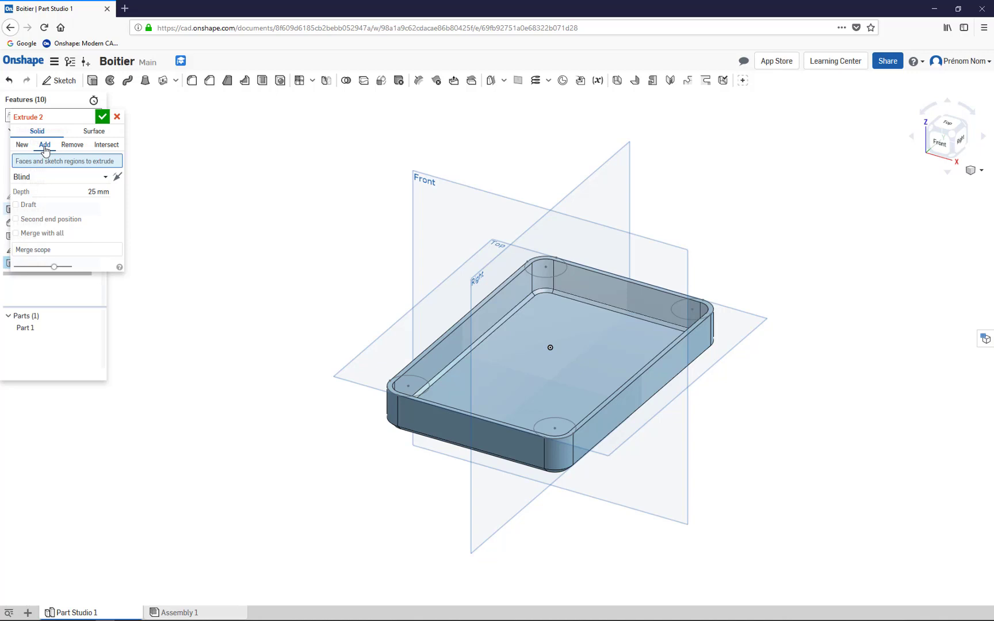
{"action": "left_click", "coordinate": [68, 251]}
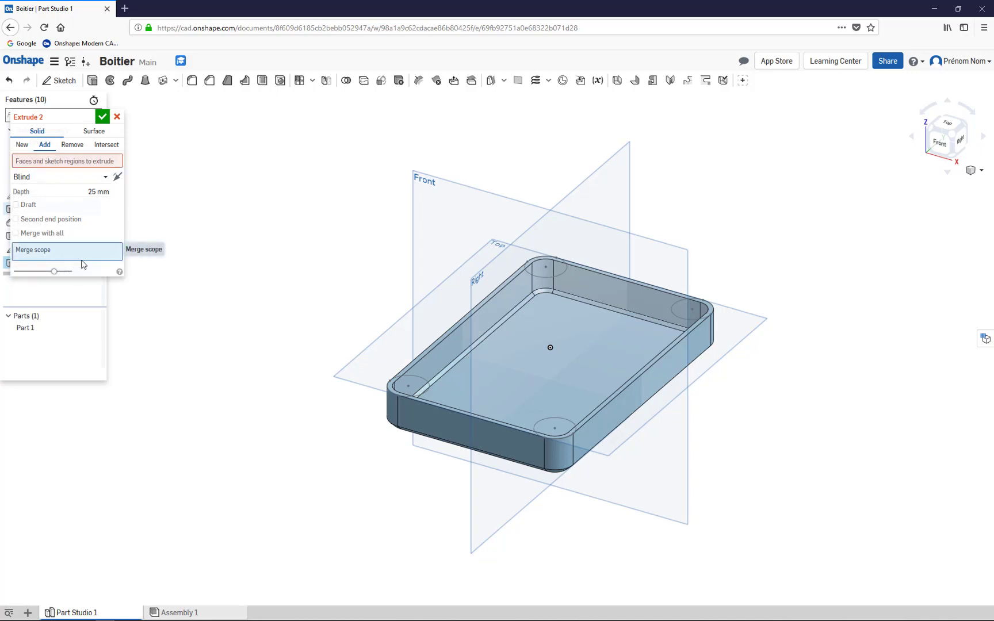
{"action": "left_click", "coordinate": [454, 424]}
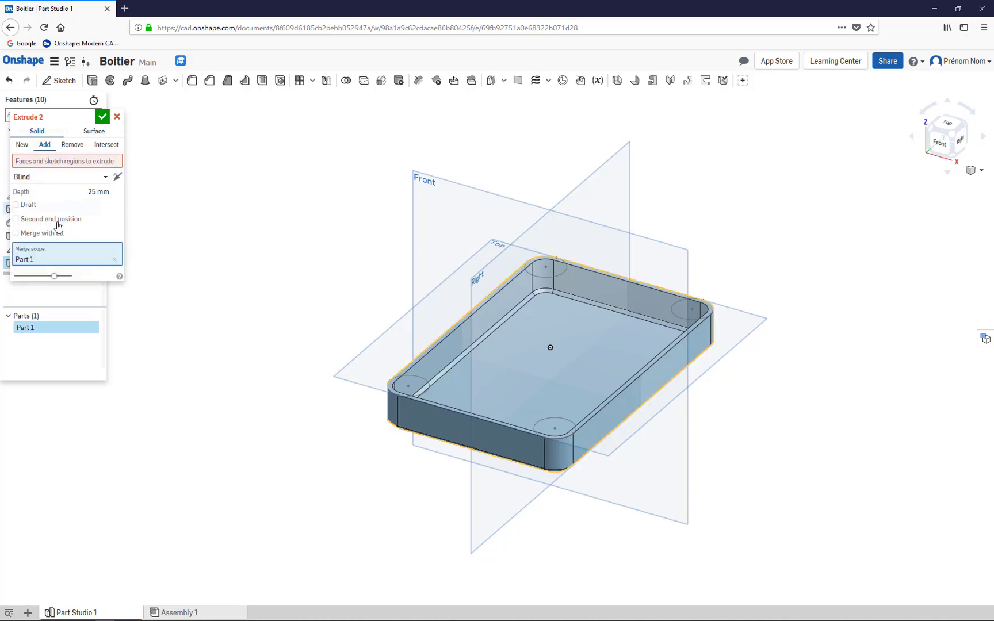
{"action": "left_click", "coordinate": [64, 165]}
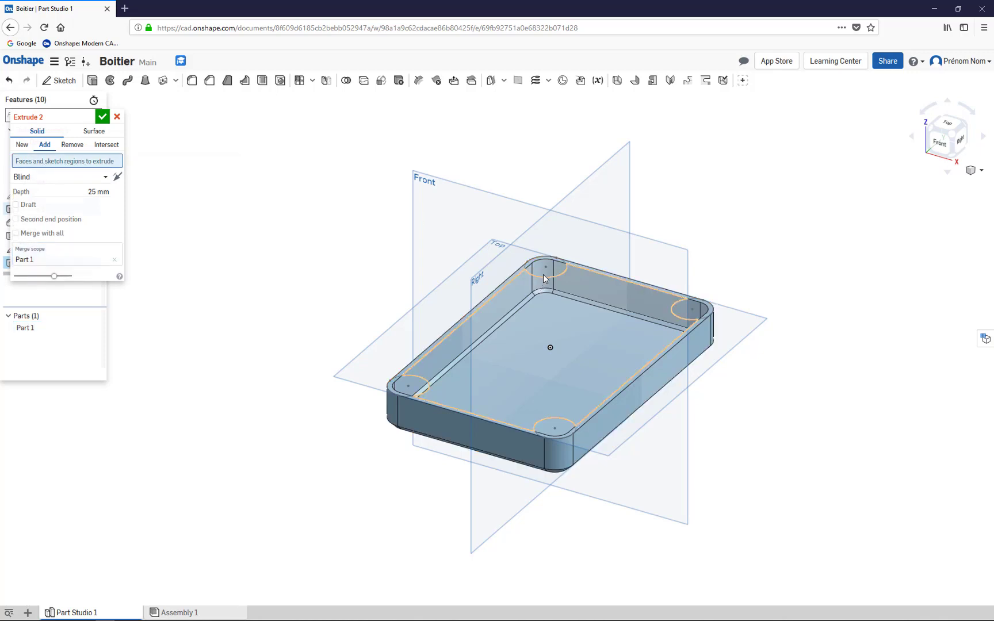
{"action": "left_click", "coordinate": [573, 281]}
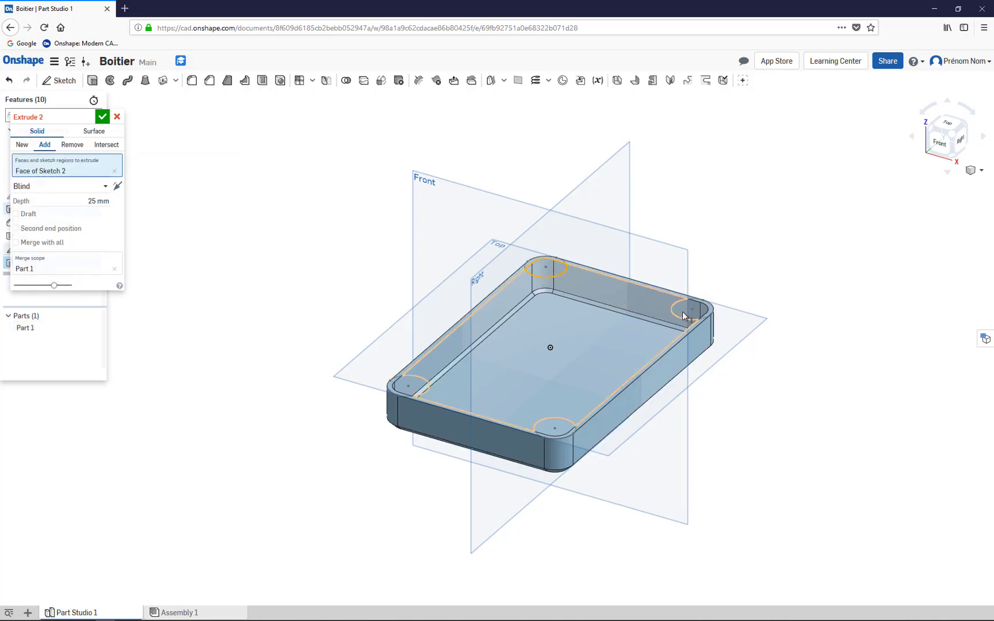
{"action": "left_click", "coordinate": [683, 311]}
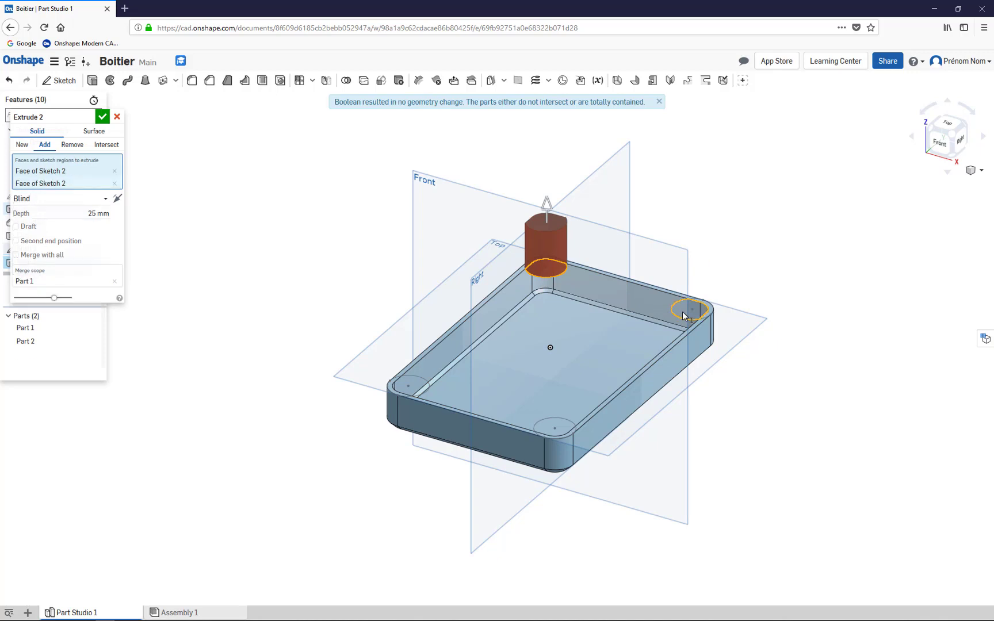
{"action": "left_click", "coordinate": [540, 427]}
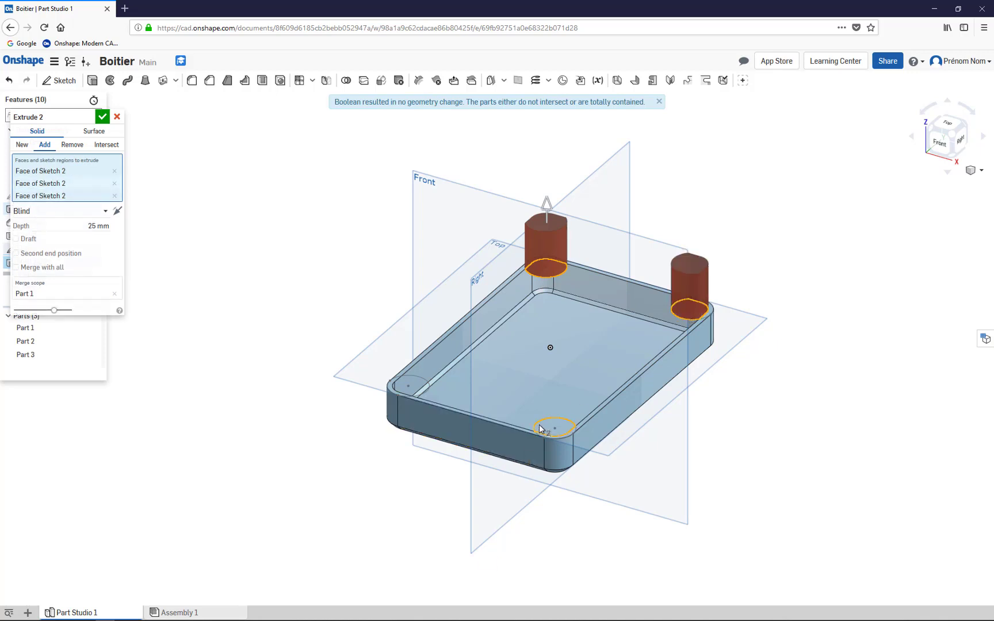
{"action": "left_click", "coordinate": [416, 389]}
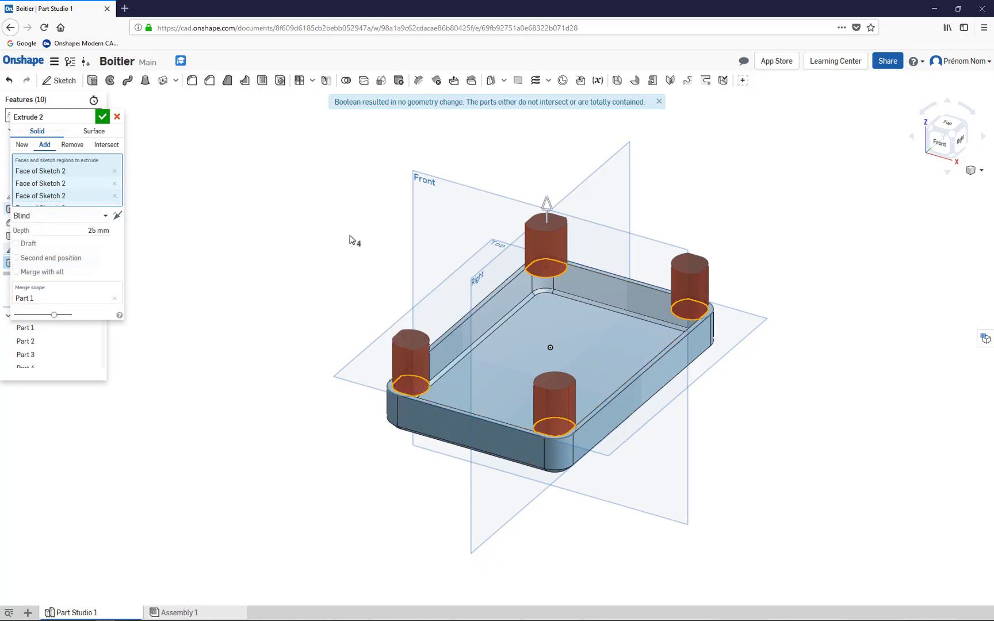
Set the corner post extrude to end Up to next, reverse it down toward the floor, and accept it
{"action": "left_click", "coordinate": [105, 215]}
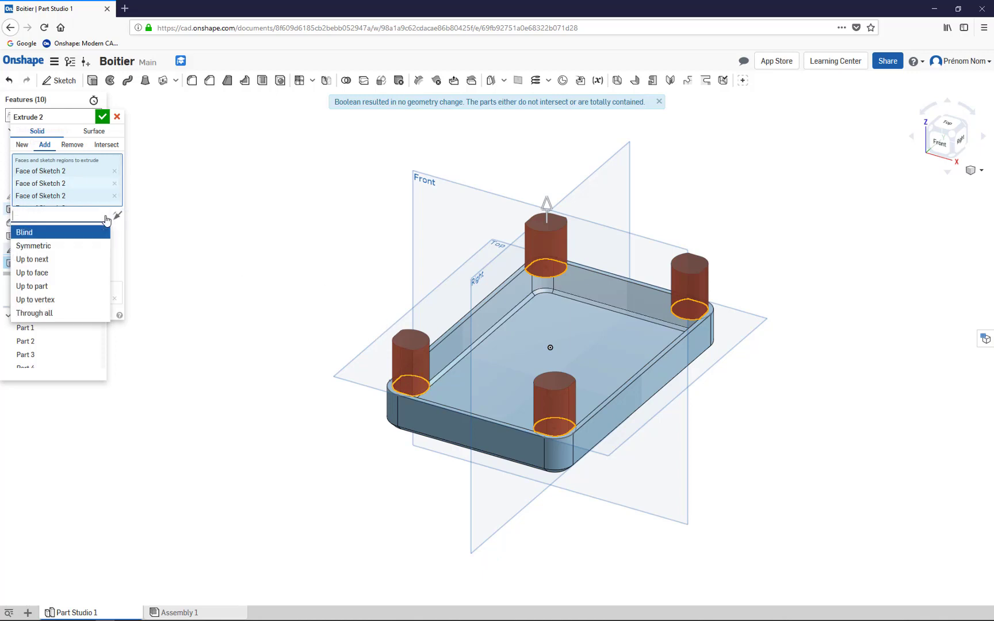
{"action": "left_click", "coordinate": [46, 263]}
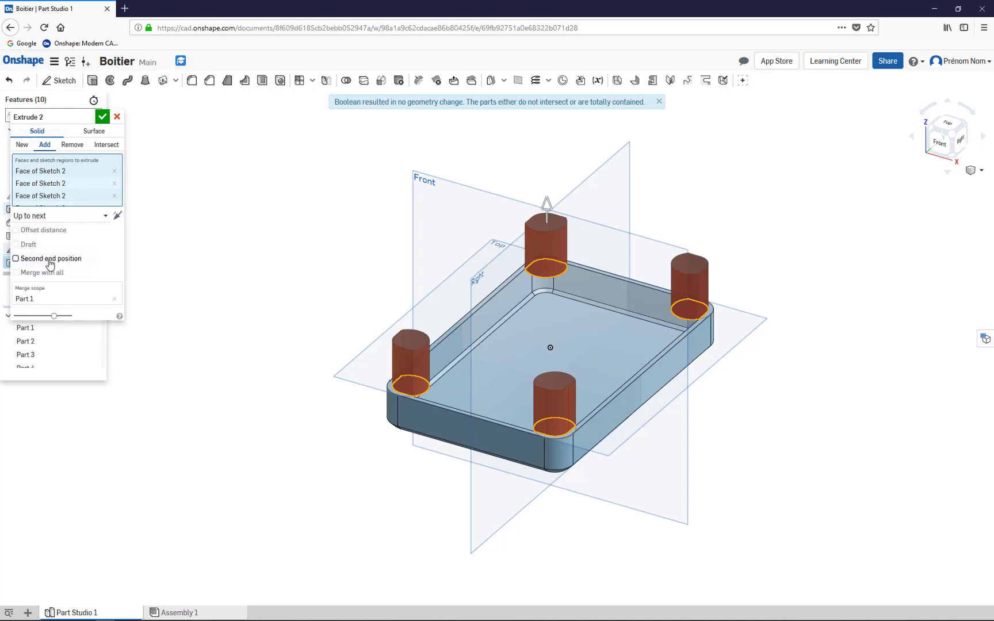
{"action": "left_click", "coordinate": [117, 216]}
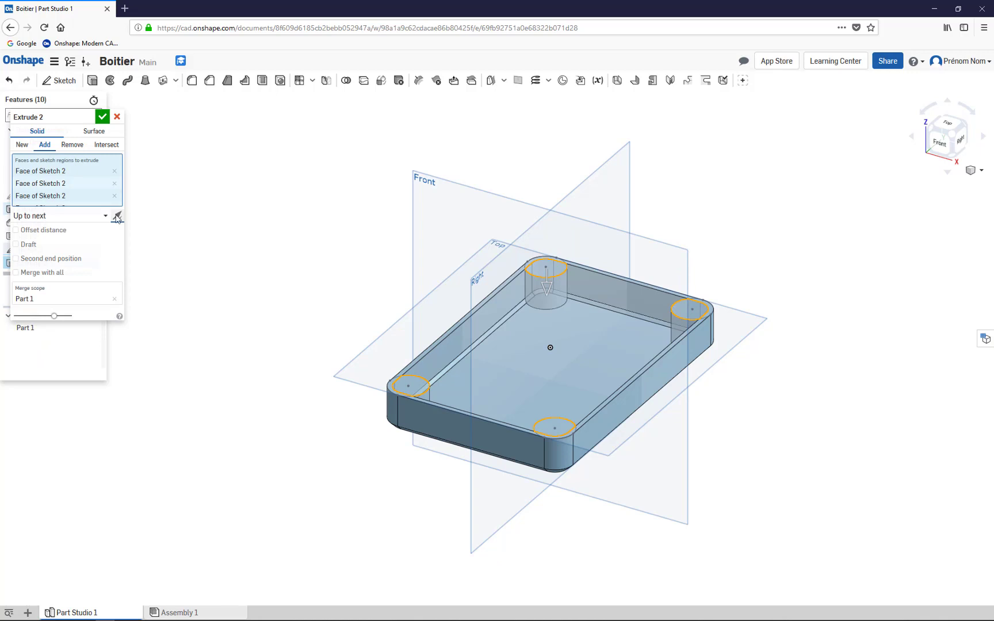
{"action": "left_click", "coordinate": [103, 117]}
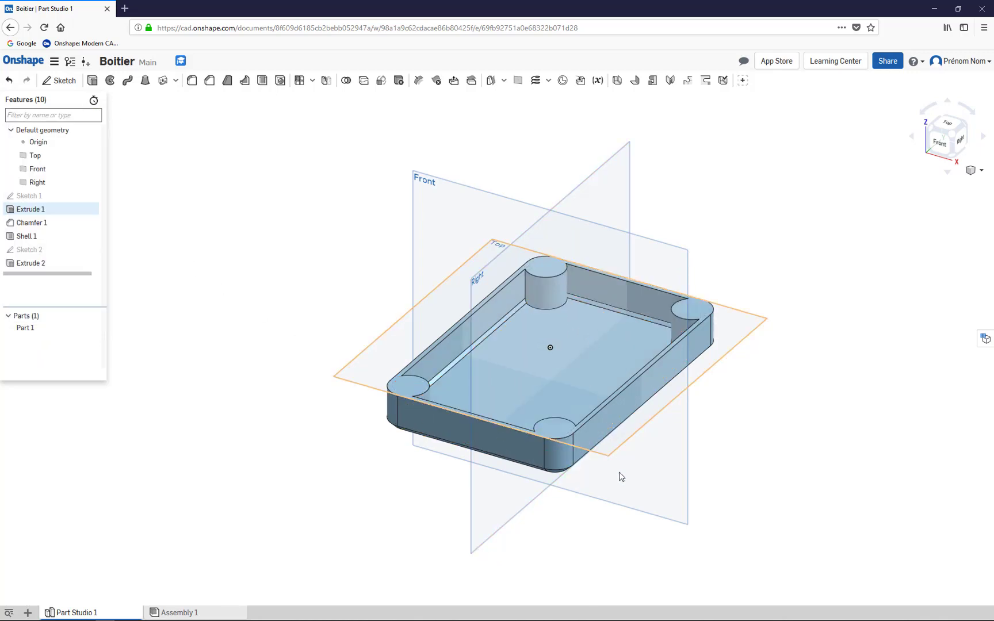
Open the base outline sketch for editing and set the enclosure's width to 120 mm
{"action": "mouse_move", "coordinate": [621, 476]}
{"action": "right_mouse_down"}
{"action": "mouse_move", "coordinate": [642, 409]}
{"action": "mouse_move", "coordinate": [619, 474]}
{"action": "right_mouse_up"}
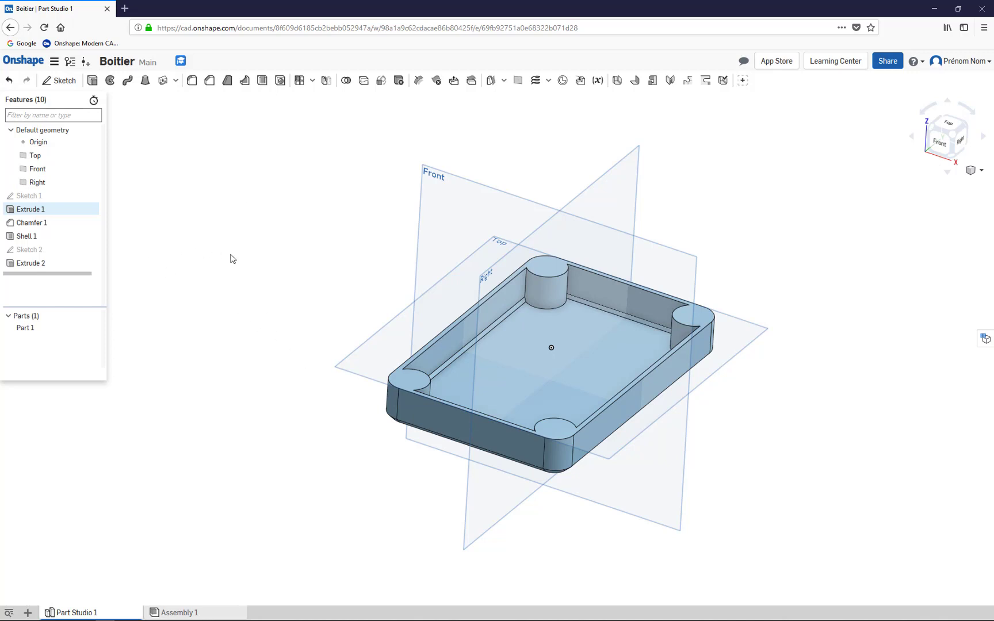
{"action": "double_click", "coordinate": [24, 197]}
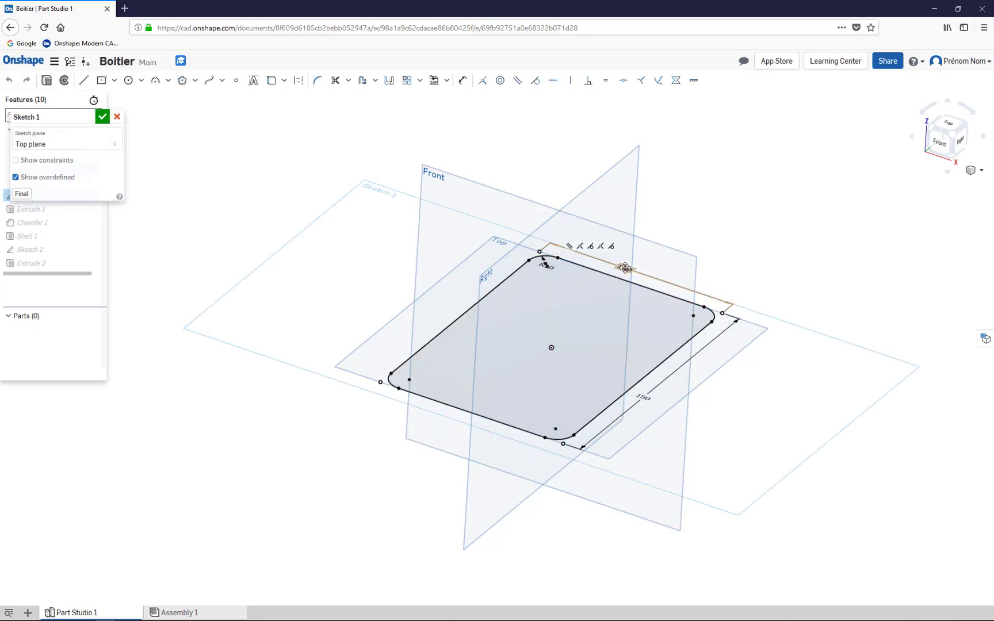
{"action": "double_click", "coordinate": [625, 268]}
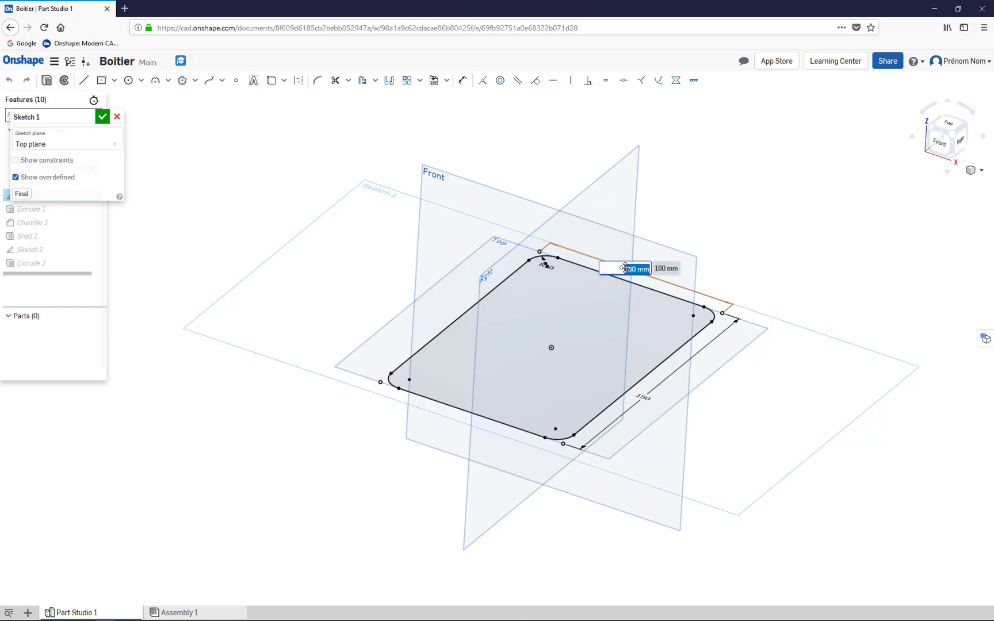
{"action": "type", "text": "1"}
{"action": "key", "text": "Return"}
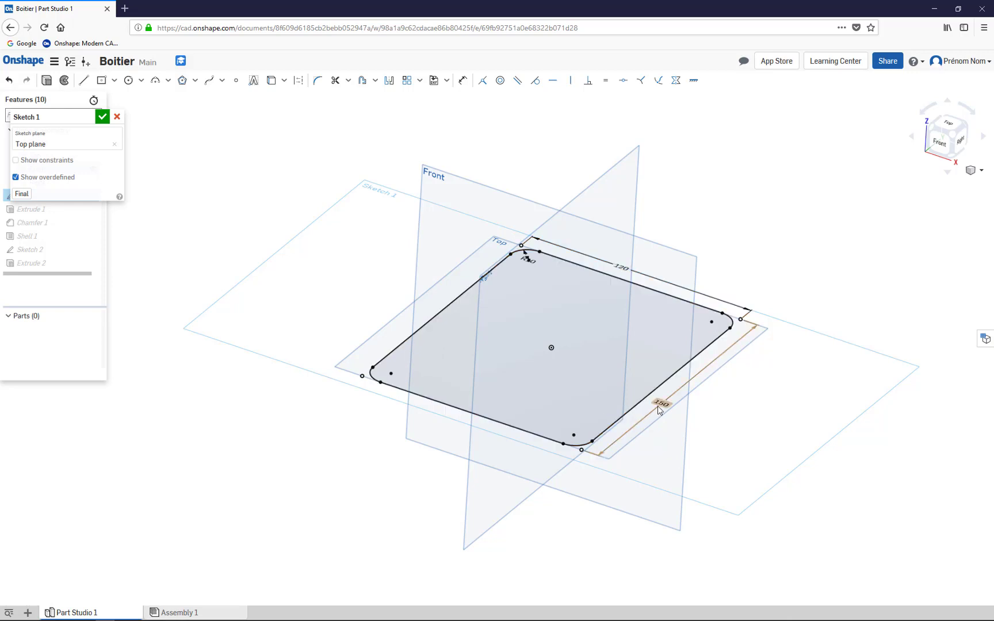
Set the enclosure outline's length to 200 mm and finish the sketch
{"action": "double_click", "coordinate": [659, 403]}
{"action": "type", "text": "20"}
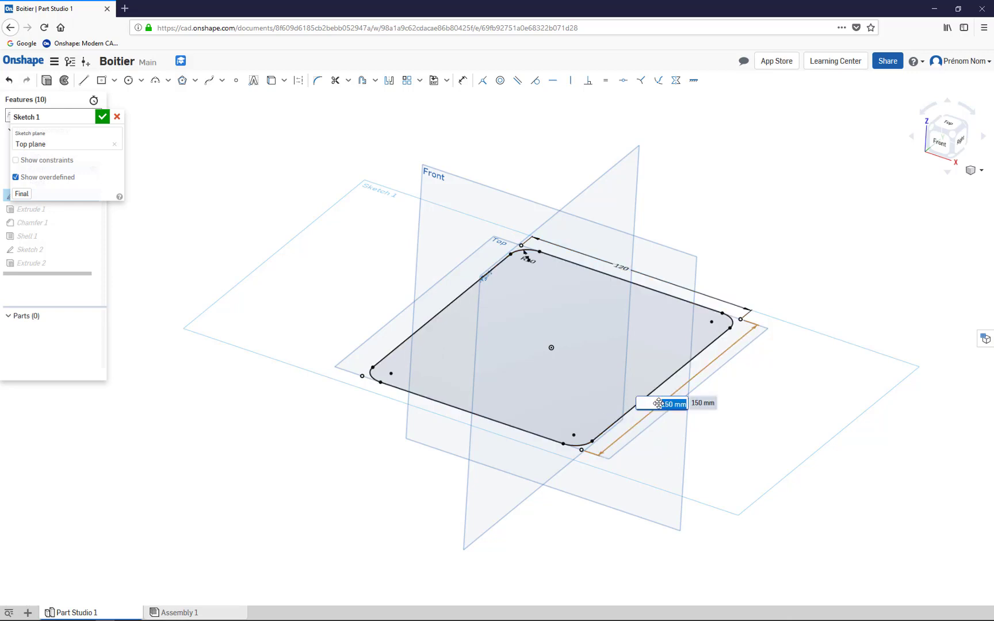
{"action": "type", "text": "0"}
{"action": "key", "text": "Return"}
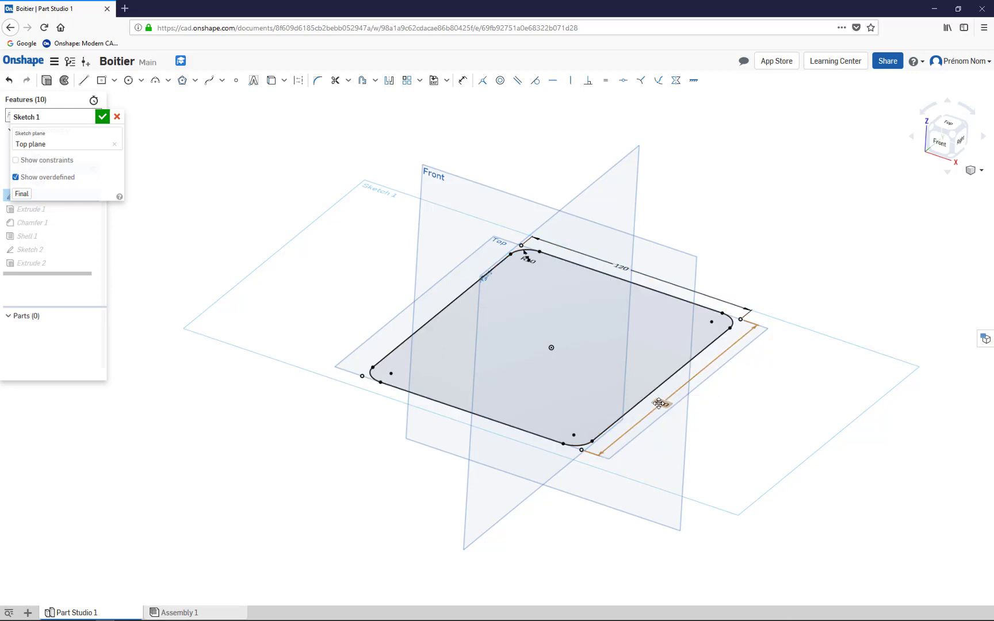
{"action": "left_click", "coordinate": [101, 117]}
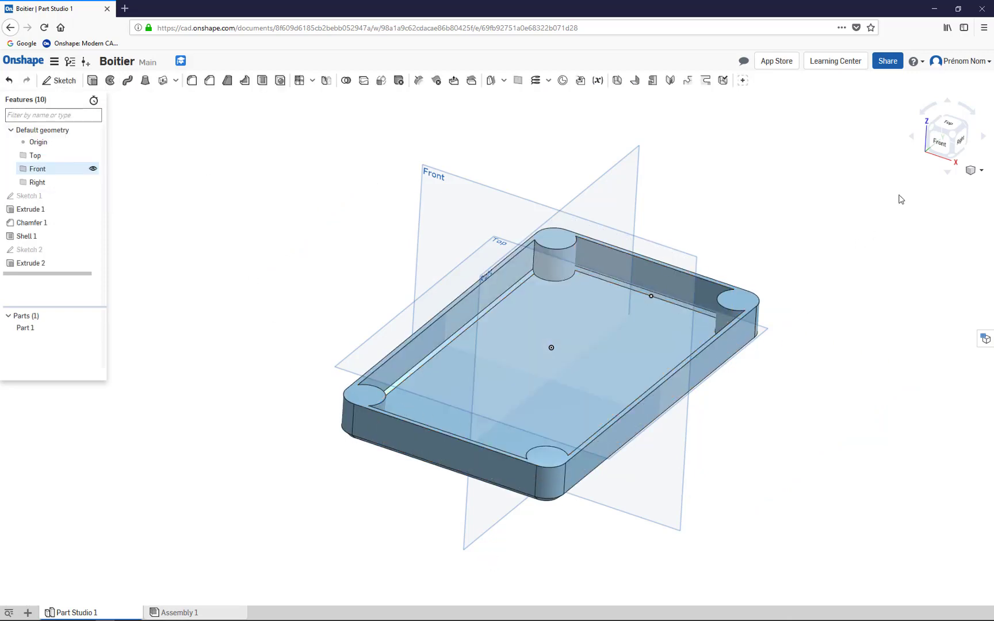
Create a sketch on the top rim face of the enclosure, viewed from the top
{"action": "left_click", "coordinate": [949, 131]}
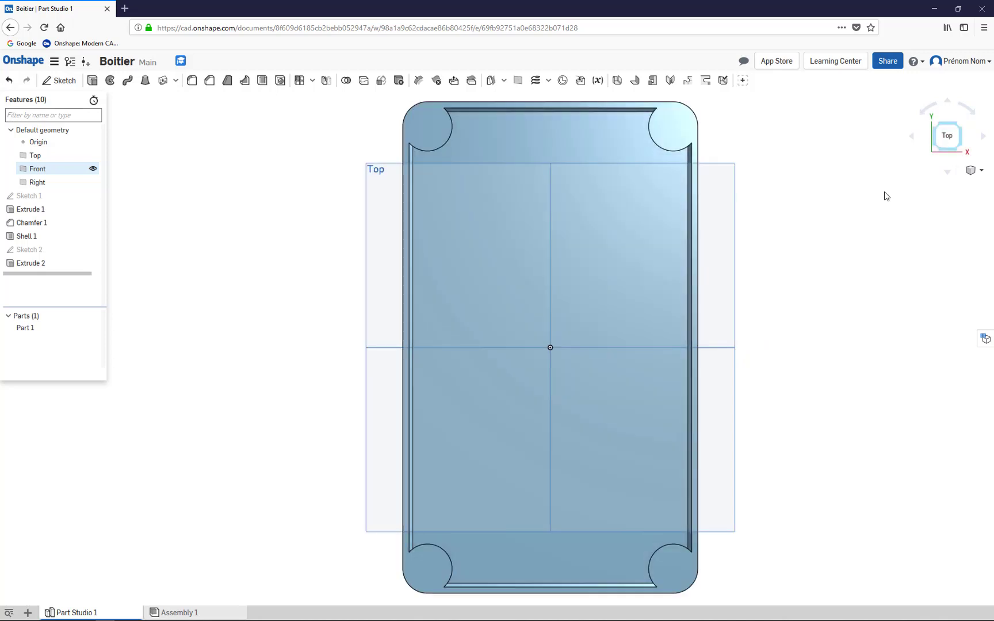
{"action": "scroll", "coordinate": [883, 196], "scroll_direction": "up", "scroll_amount": 2}
{"action": "scroll", "coordinate": [885, 196], "scroll_direction": "down", "scroll_amount": 4}
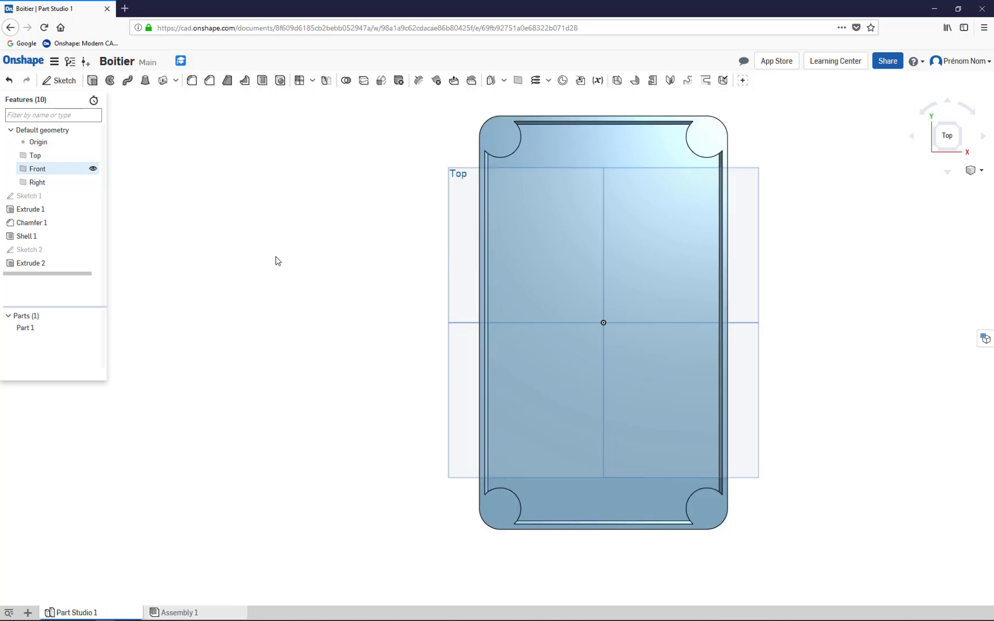
{"action": "left_click", "coordinate": [959, 154]}
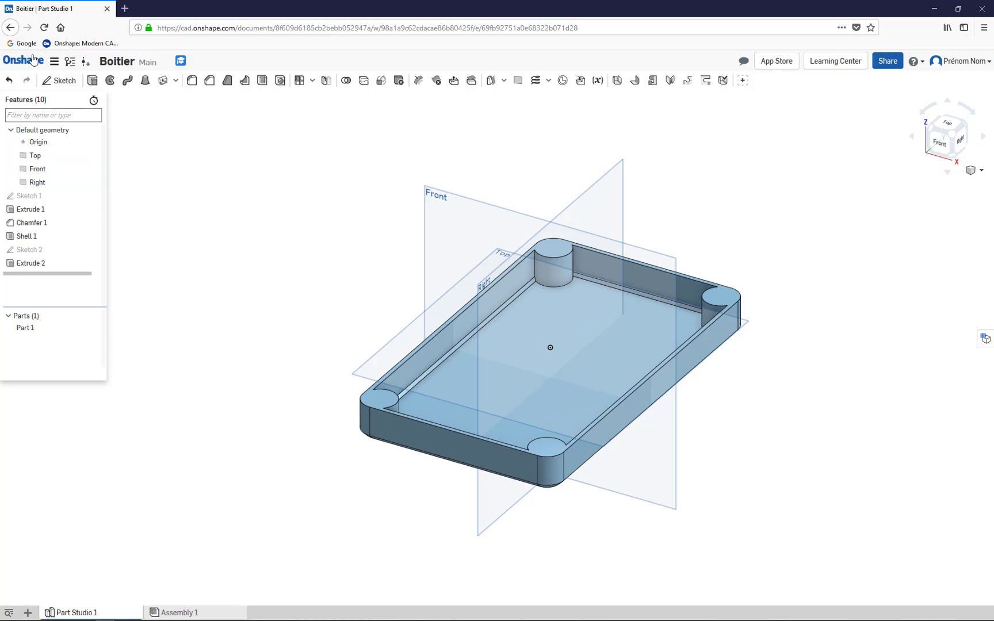
{"action": "left_click", "coordinate": [374, 395]}
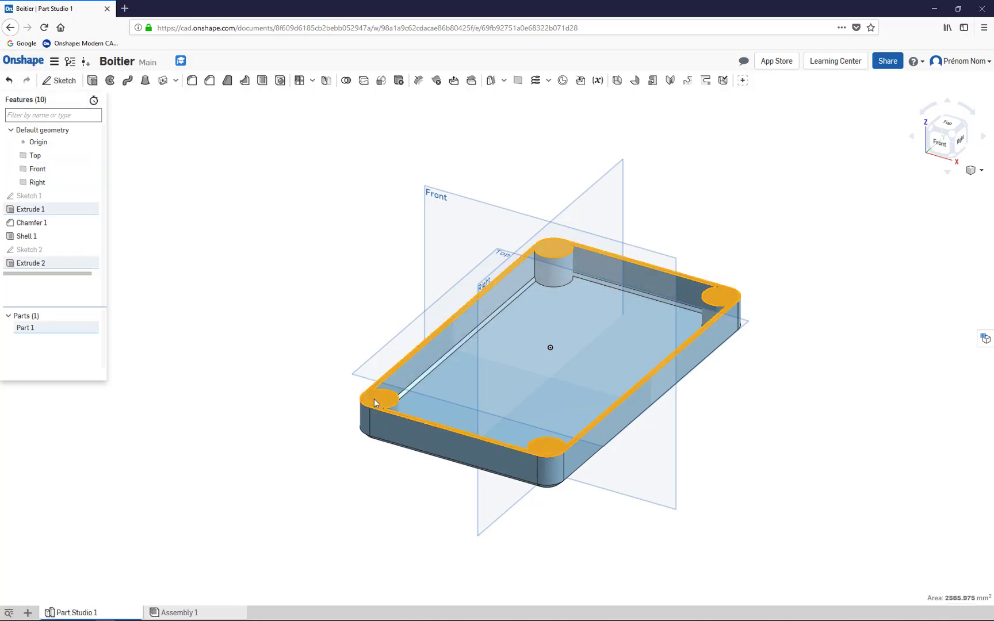
{"action": "left_click", "coordinate": [947, 124]}
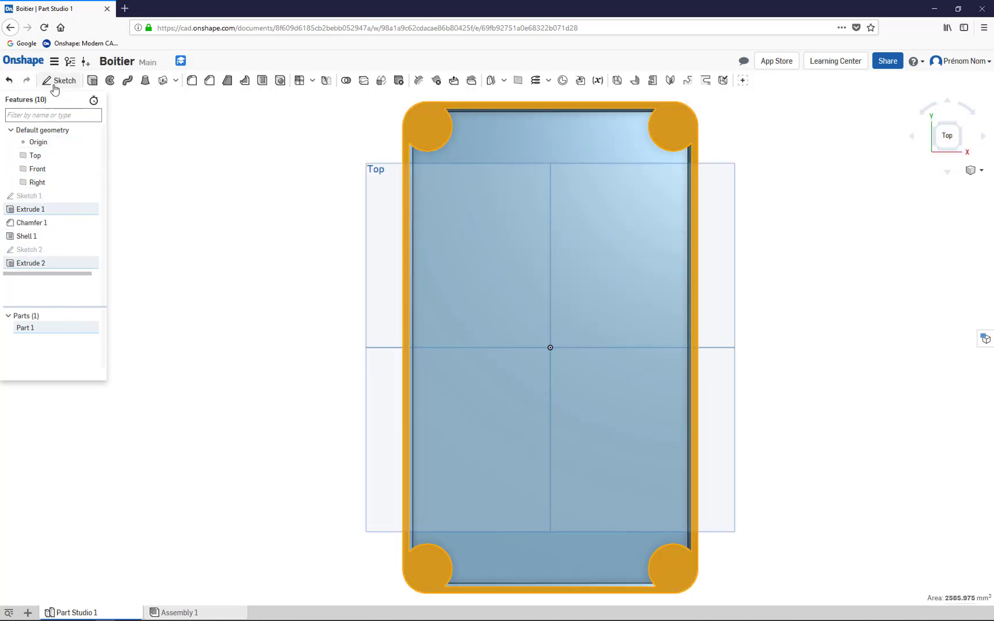
{"action": "left_click", "coordinate": [55, 82]}
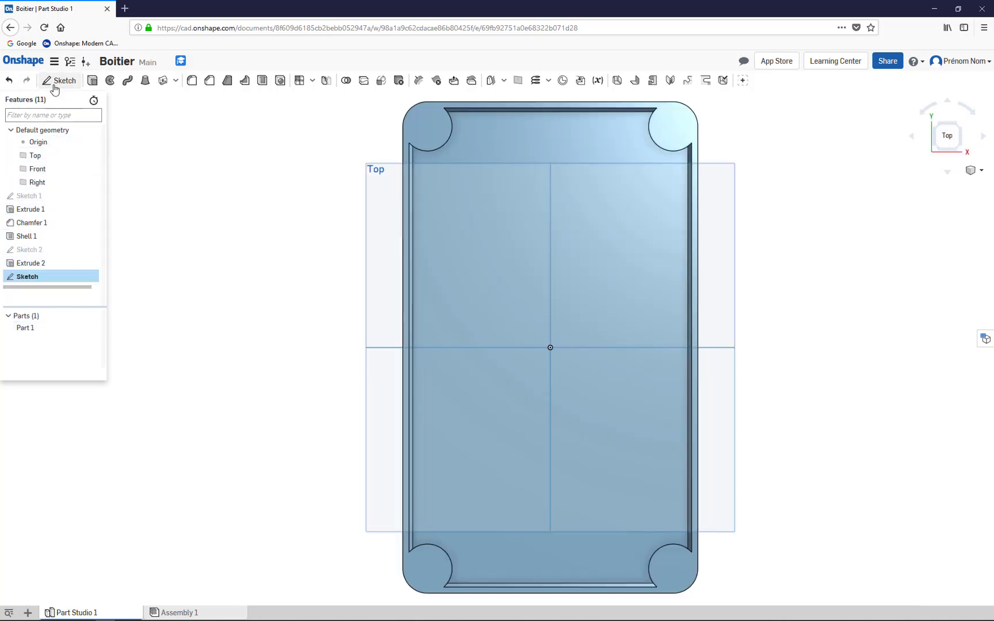
{"action": "left_click", "coordinate": [429, 133]}
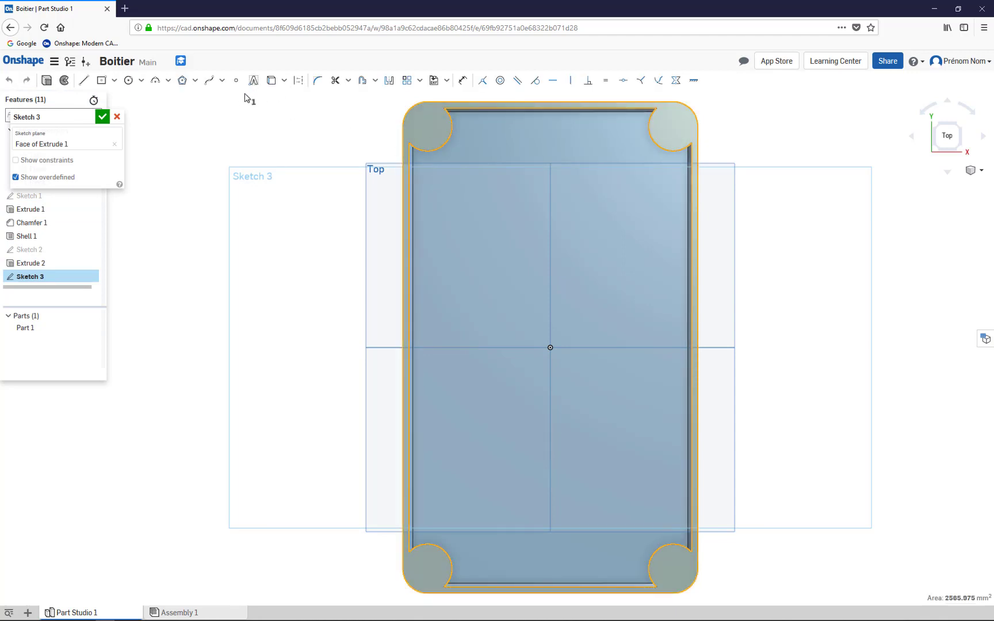
Project the inner rounded edge of the upper-left corner post into the sketch with Use
{"action": "left_click", "coordinate": [285, 83]}
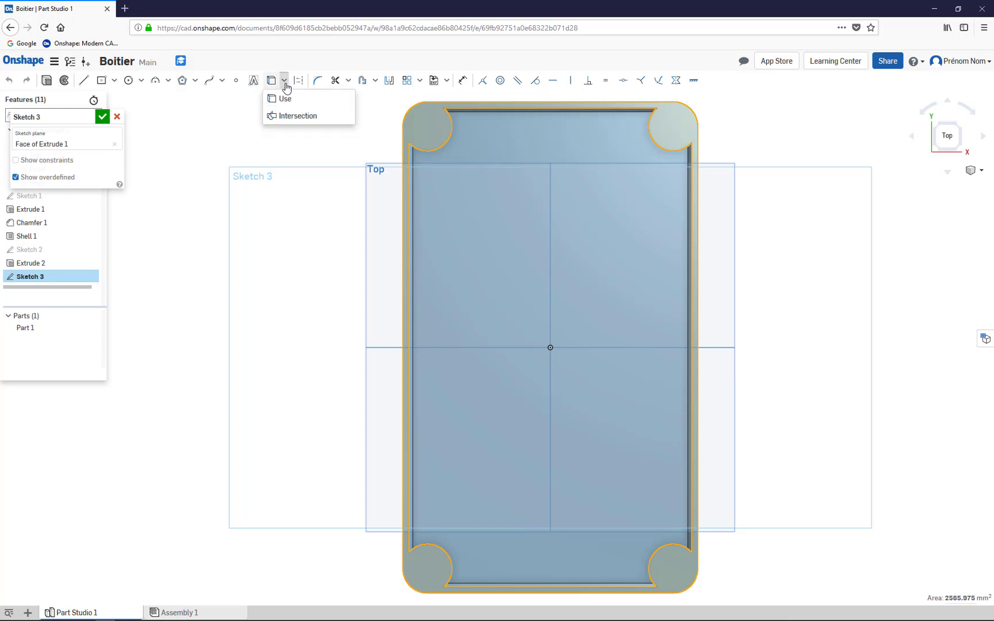
{"action": "left_click", "coordinate": [279, 98]}
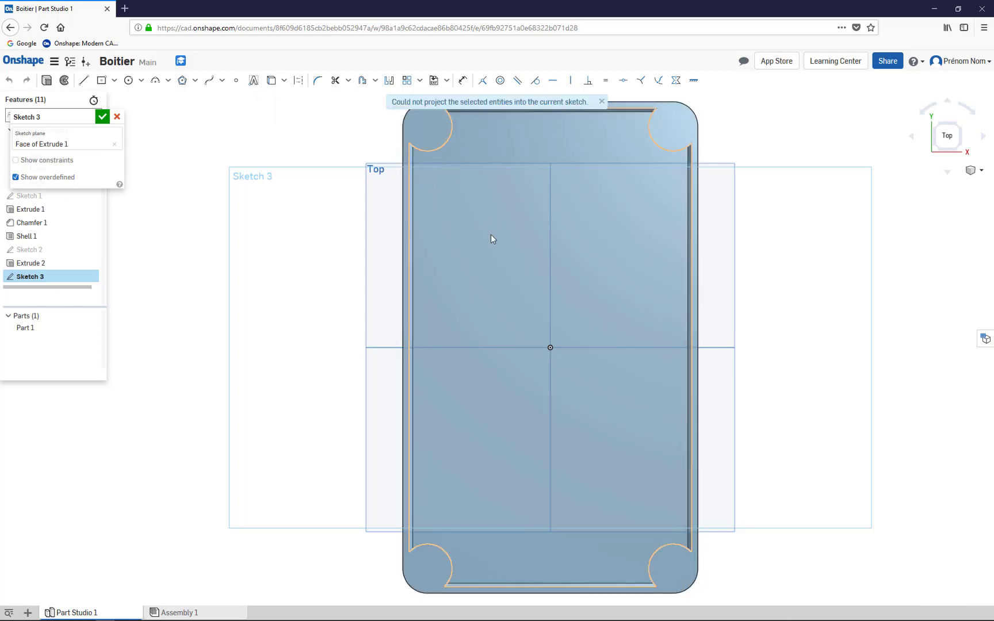
{"action": "left_click", "coordinate": [432, 154]}
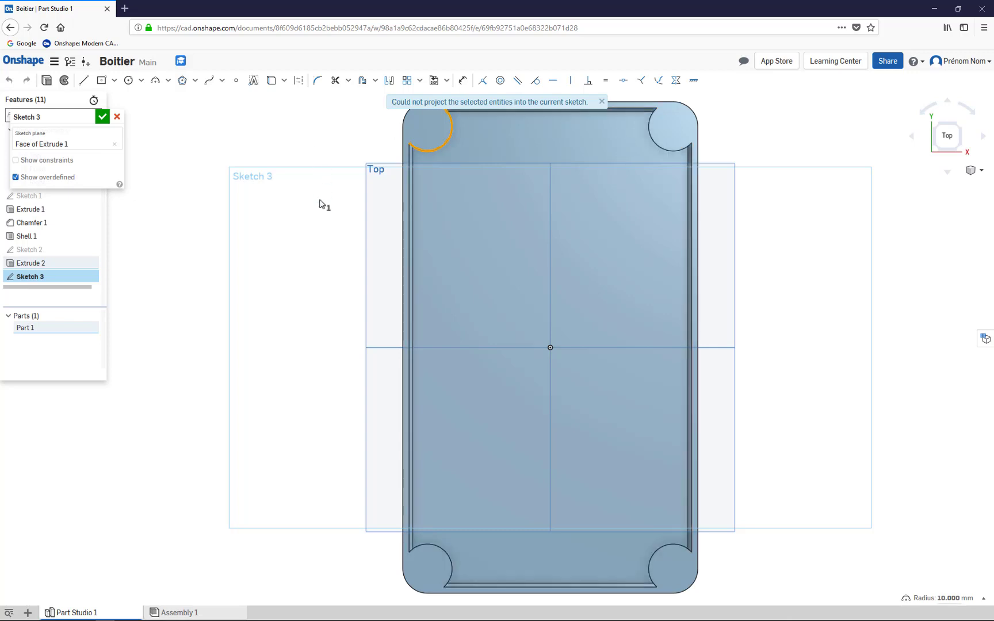
{"action": "scroll", "coordinate": [390, 174], "scroll_direction": "up", "scroll_amount": 2}
{"action": "scroll", "coordinate": [389, 175], "scroll_direction": "down", "scroll_amount": 3}
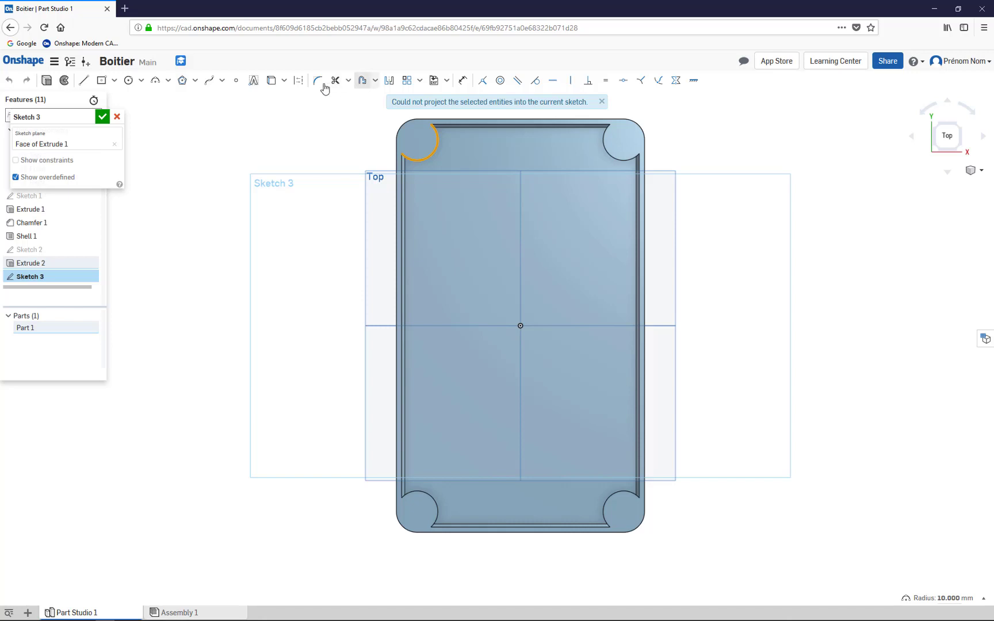
{"action": "left_click", "coordinate": [284, 82]}
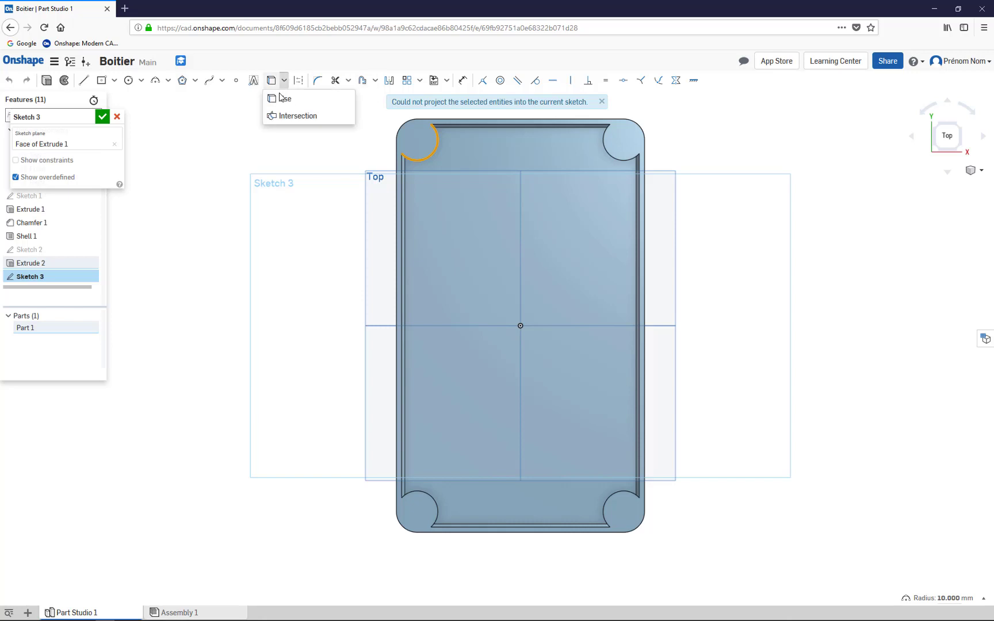
{"action": "left_click", "coordinate": [283, 98]}
Project the enclosure's outer rounded edge at the upper-left corner into the sketch with Use
{"action": "left_click", "coordinate": [400, 136]}
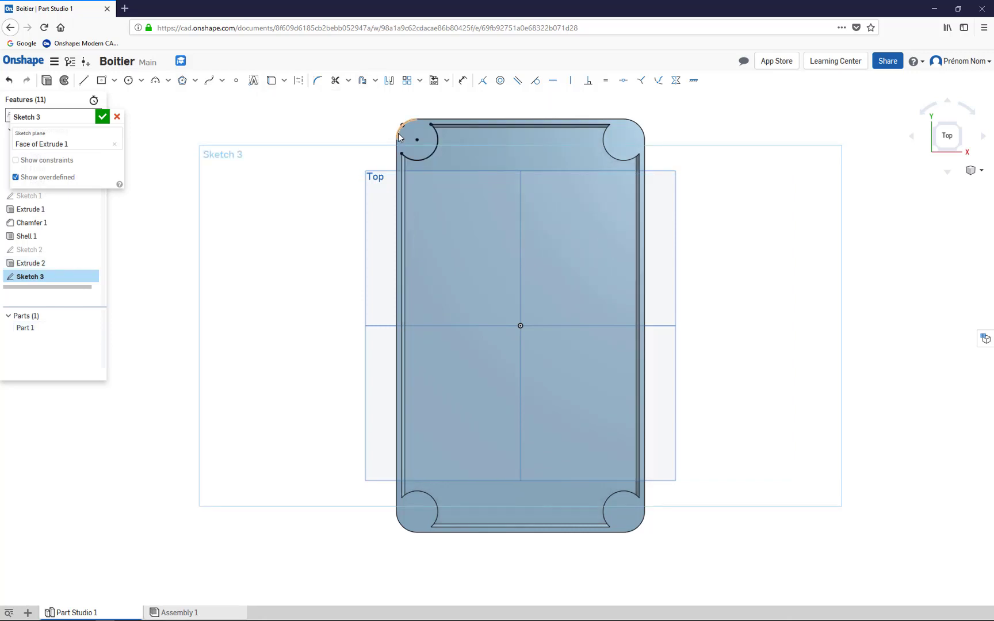
{"action": "left_click", "coordinate": [400, 136]}
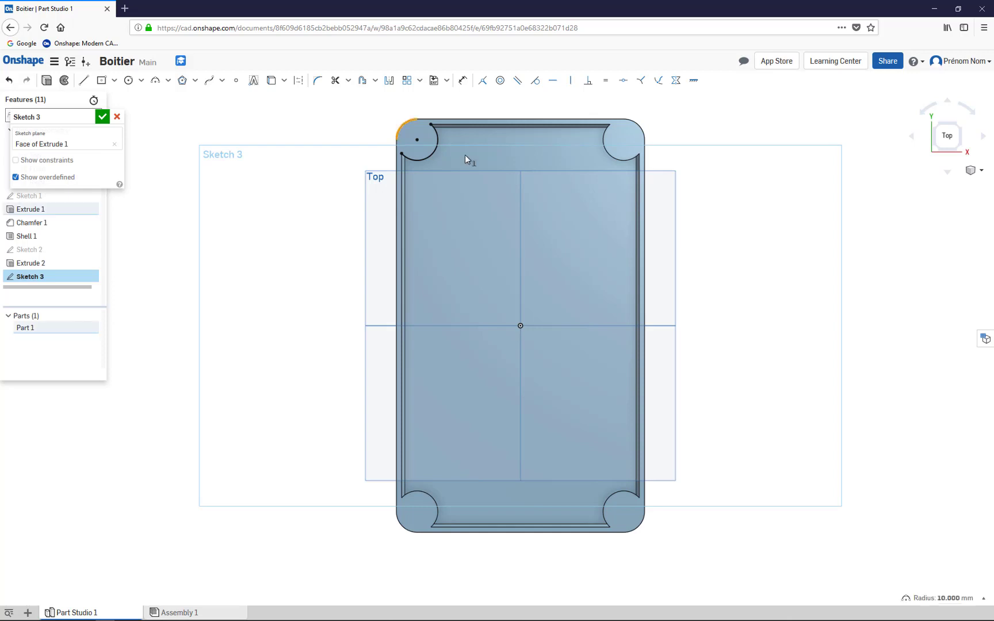
{"action": "left_click", "coordinate": [632, 126]}
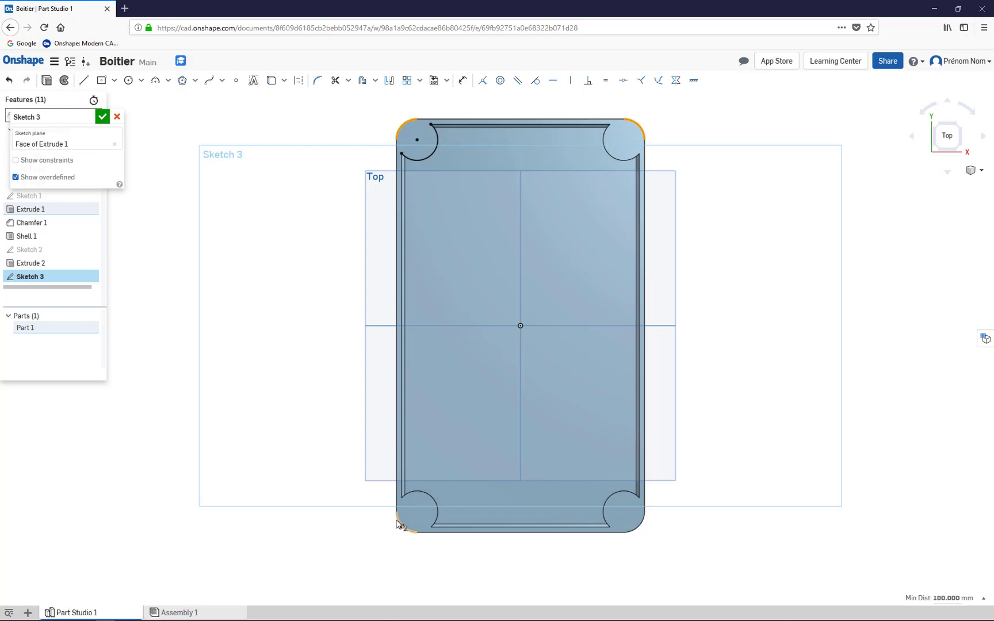
{"action": "left_click", "coordinate": [643, 136]}
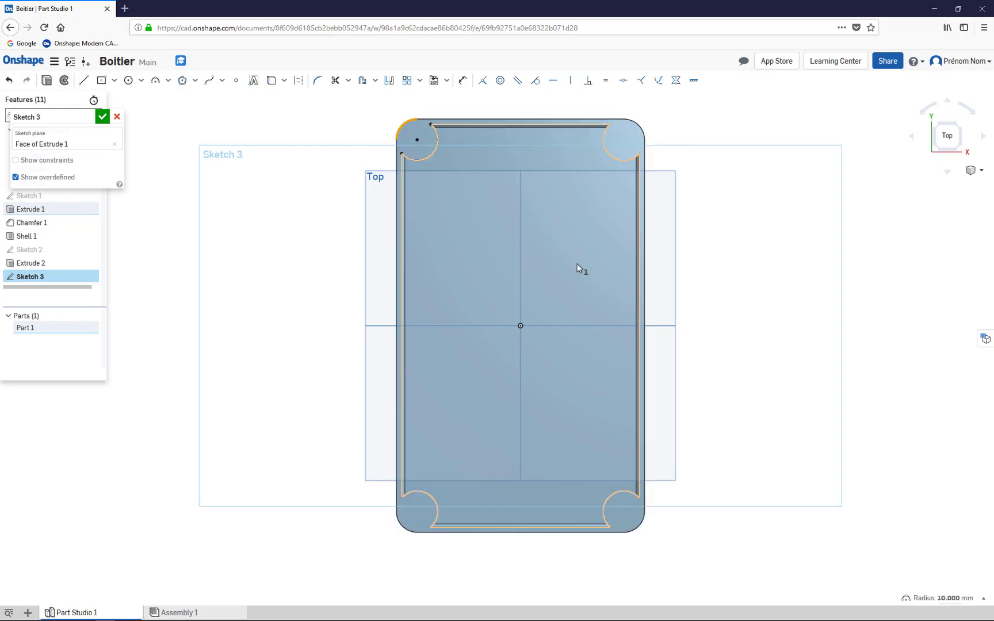
{"action": "left_click", "coordinate": [284, 80]}
{"action": "left_click", "coordinate": [277, 98]}
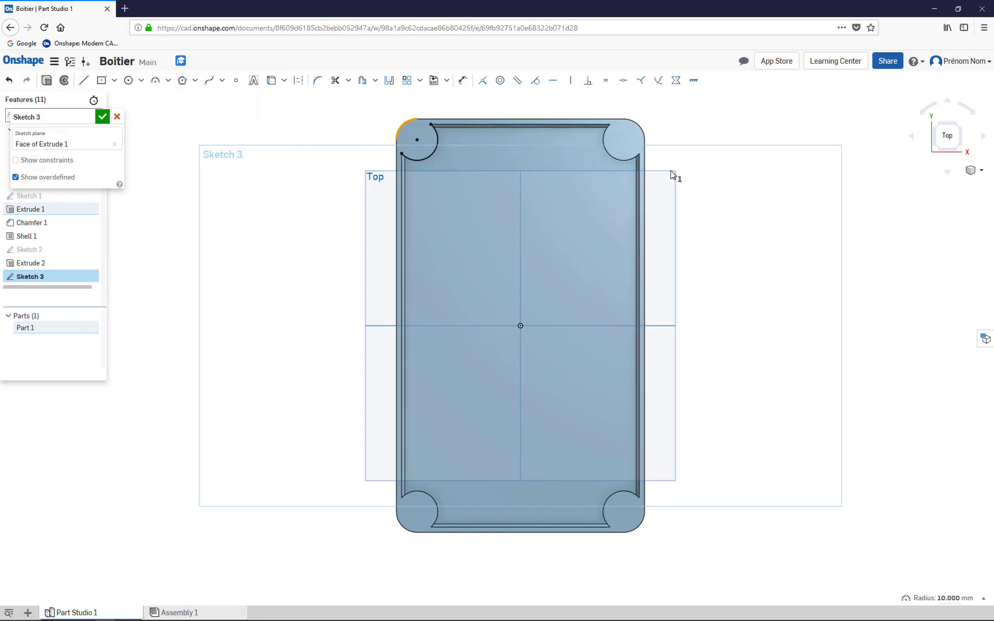
Project the outer rounded edges of the other three corners into the sketch and return to the top view
{"action": "left_click", "coordinate": [641, 133]}
{"action": "scroll", "coordinate": [605, 233], "scroll_direction": "up", "scroll_amount": 3}
{"action": "scroll", "coordinate": [605, 233], "scroll_direction": "down", "scroll_amount": 4}
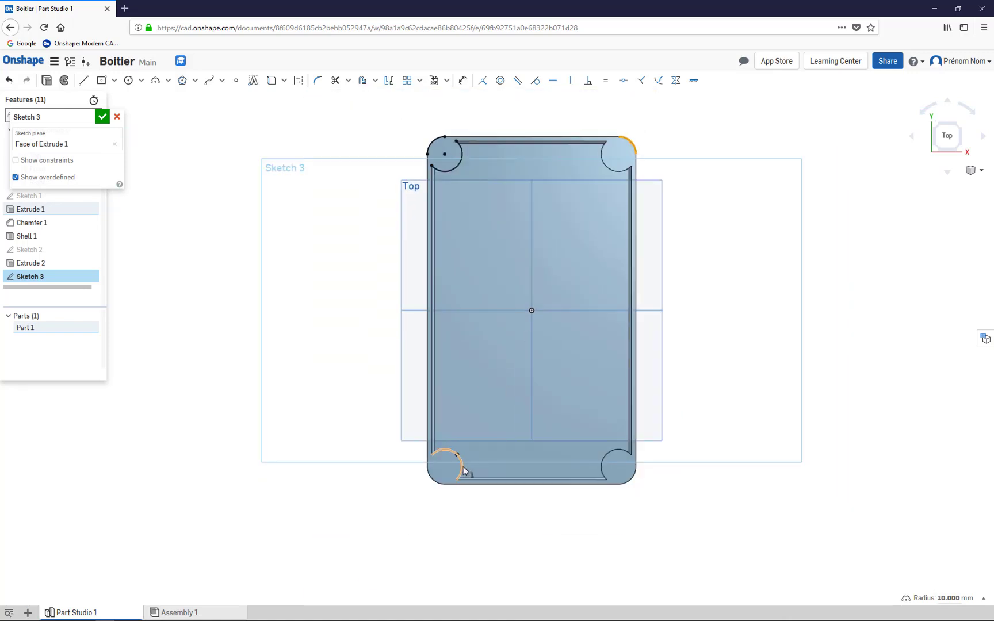
{"action": "left_click", "coordinate": [439, 487]}
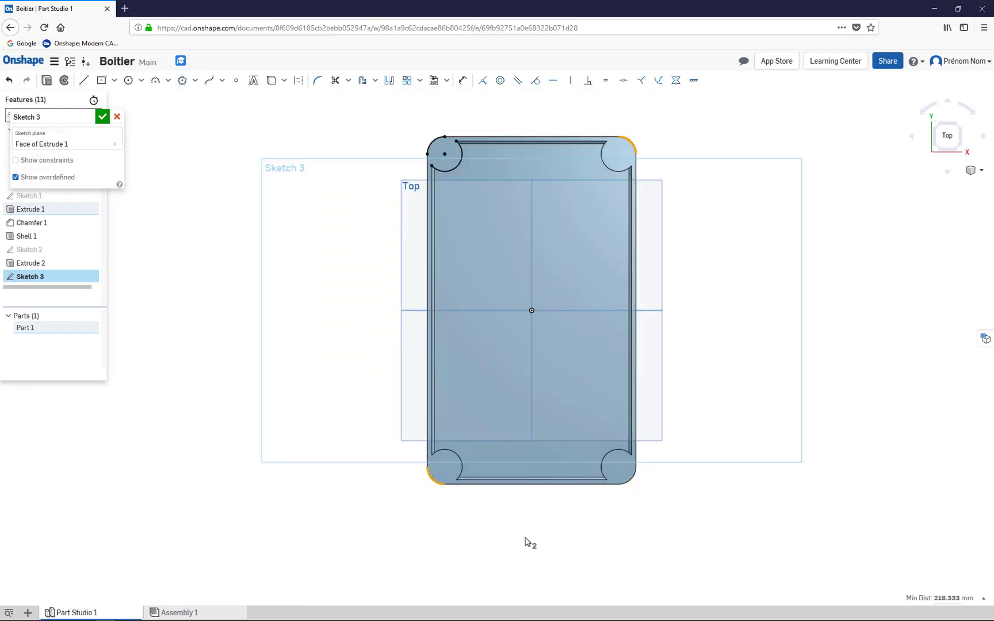
{"action": "left_click", "coordinate": [627, 483]}
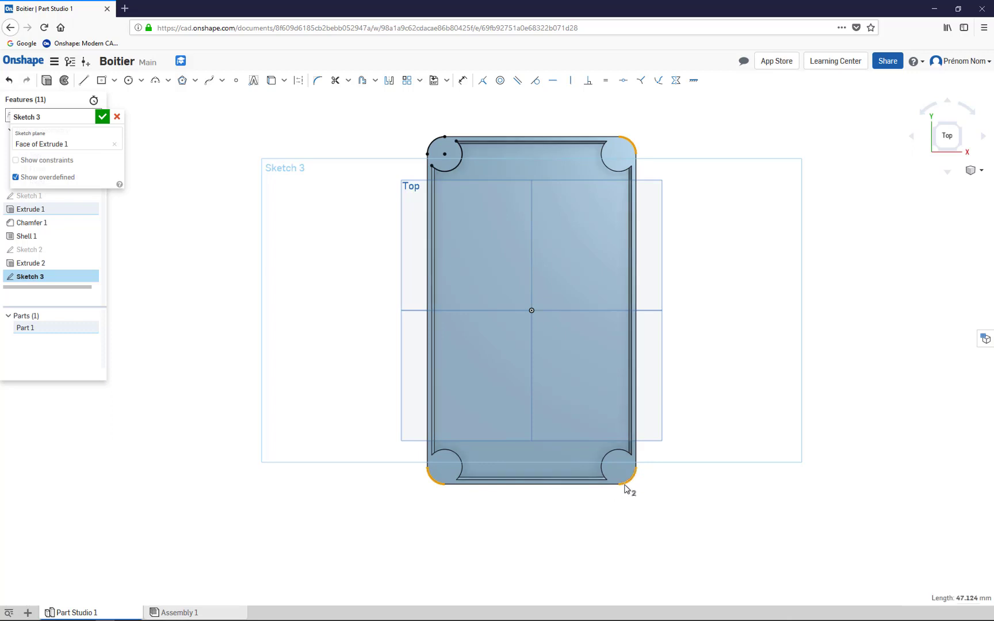
{"action": "mouse_move", "coordinate": [677, 513]}
{"action": "right_mouse_down"}
{"action": "mouse_move", "coordinate": [679, 457]}
{"action": "mouse_move", "coordinate": [683, 486]}
{"action": "mouse_move", "coordinate": [636, 486]}
{"action": "mouse_move", "coordinate": [666, 502]}
{"action": "mouse_move", "coordinate": [677, 494]}
{"action": "mouse_move", "coordinate": [679, 511]}
{"action": "right_mouse_up"}
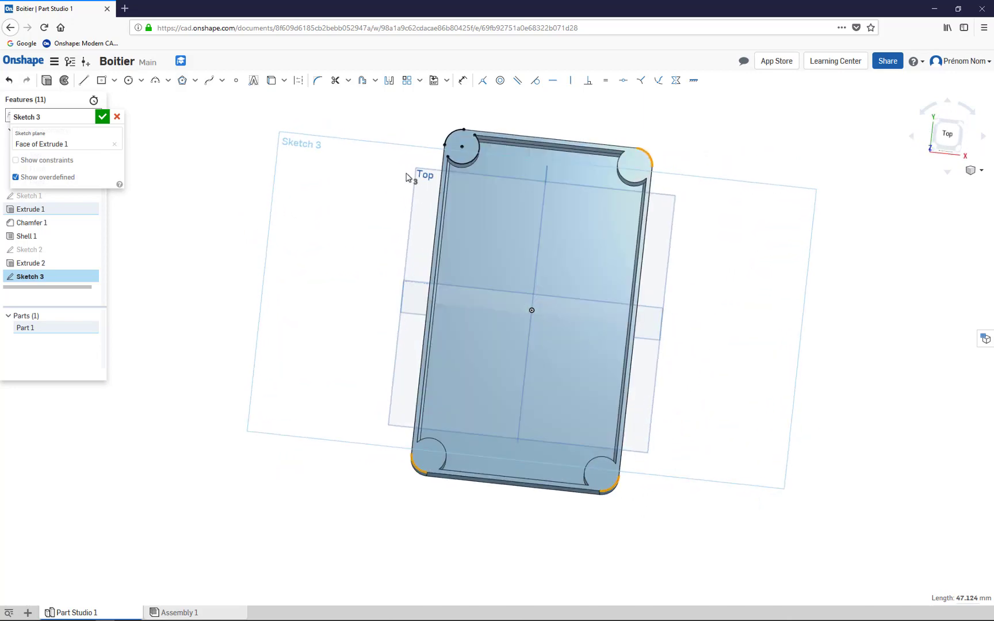
{"action": "left_click", "coordinate": [284, 87]}
{"action": "left_click", "coordinate": [276, 99]}
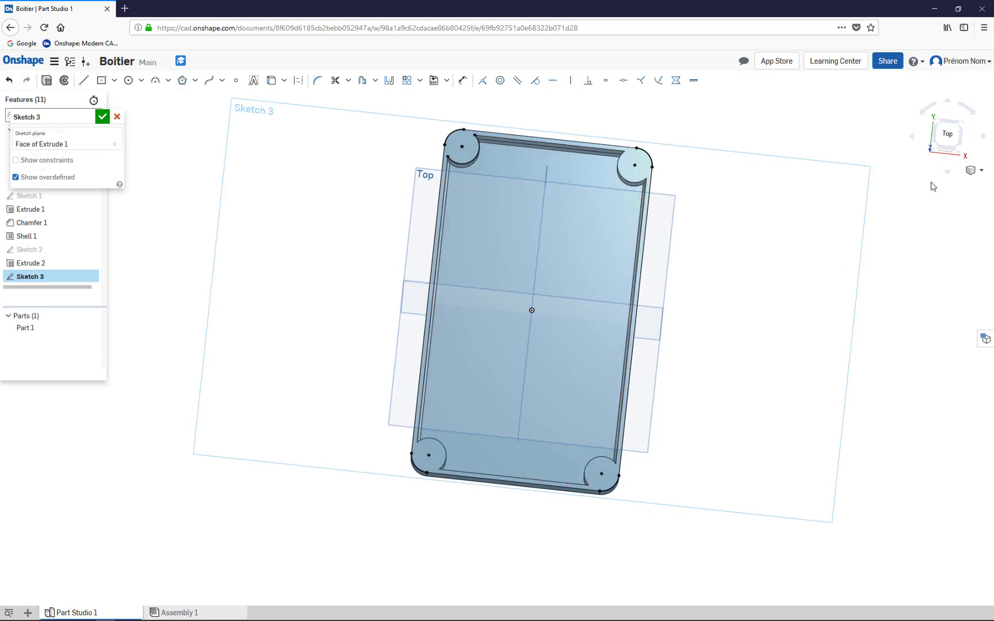
{"action": "left_click", "coordinate": [947, 134]}
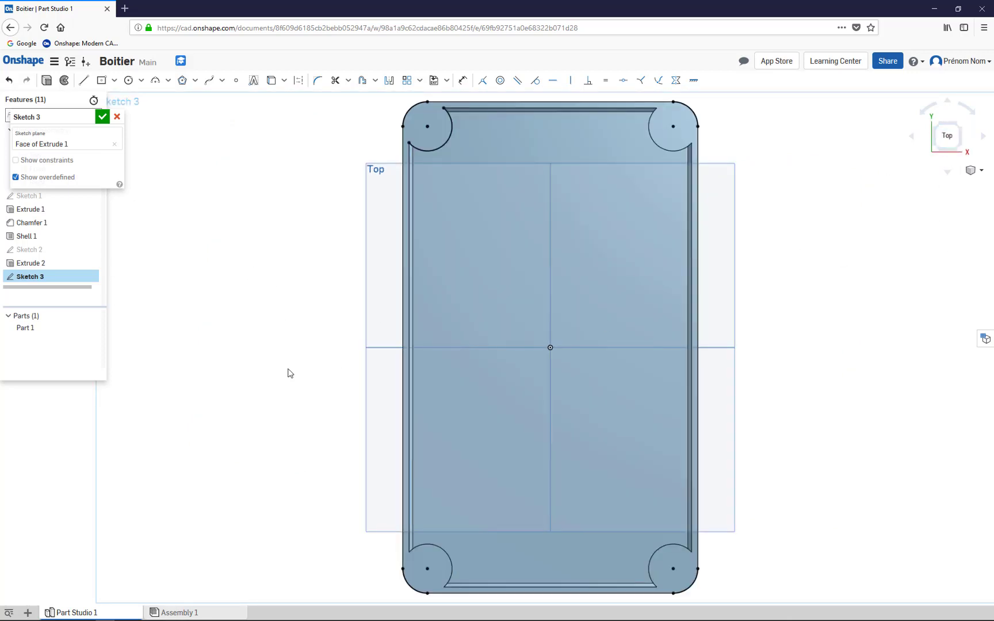
Sketch a 9 mm diameter circle centred on each of the two upper corner posts
{"action": "left_click", "coordinate": [128, 80]}
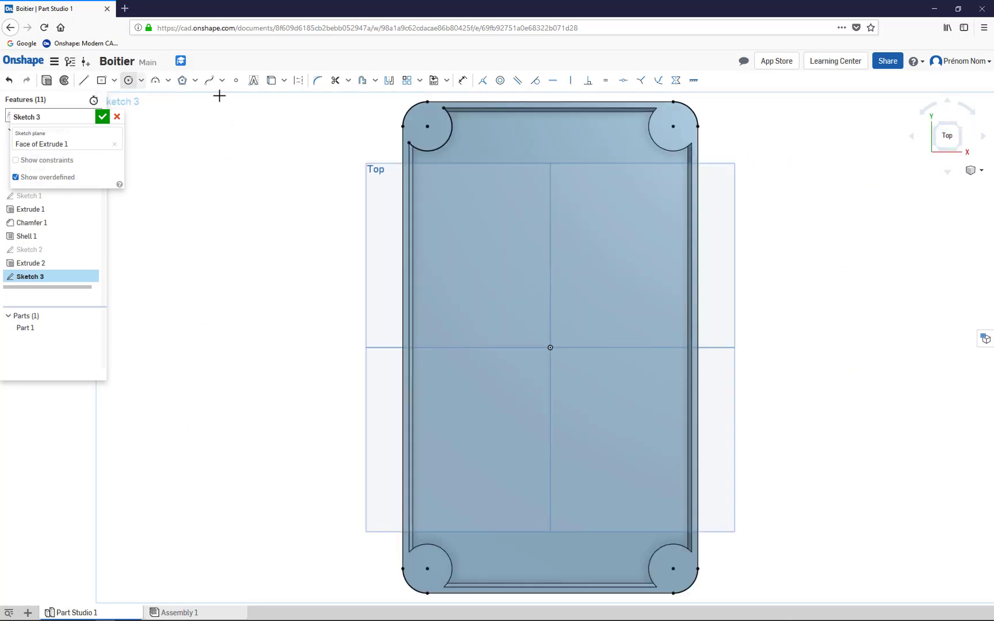
{"action": "left_click", "coordinate": [428, 127]}
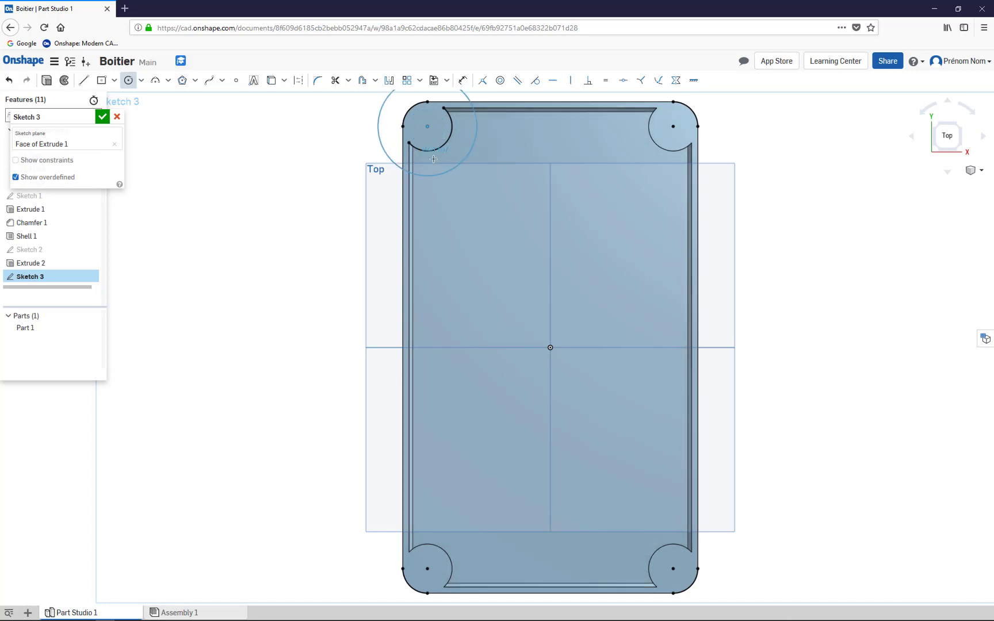
{"action": "left_click", "coordinate": [427, 135]}
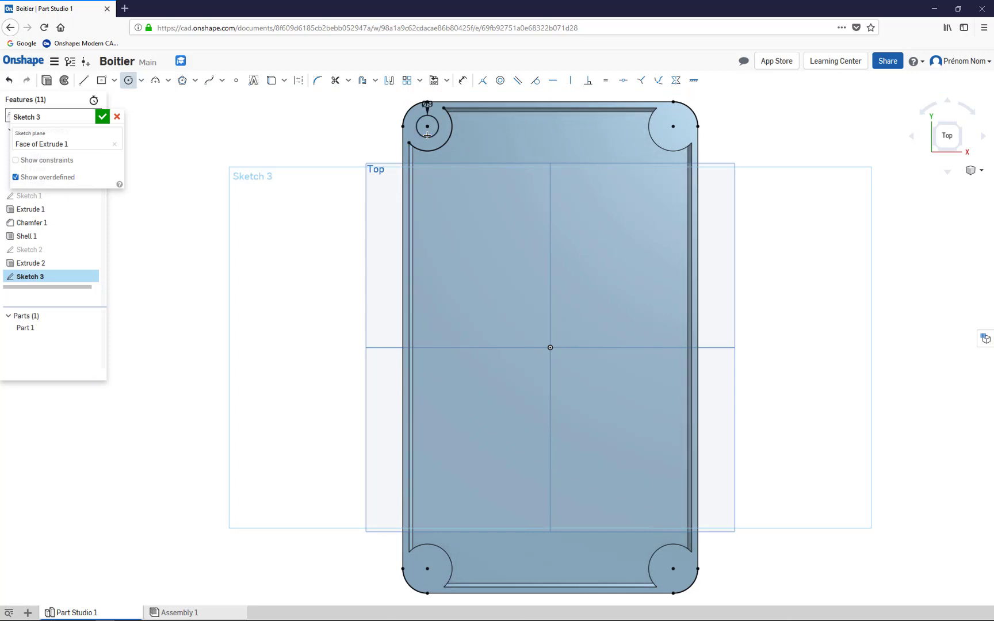
{"action": "left_click", "coordinate": [677, 138]}
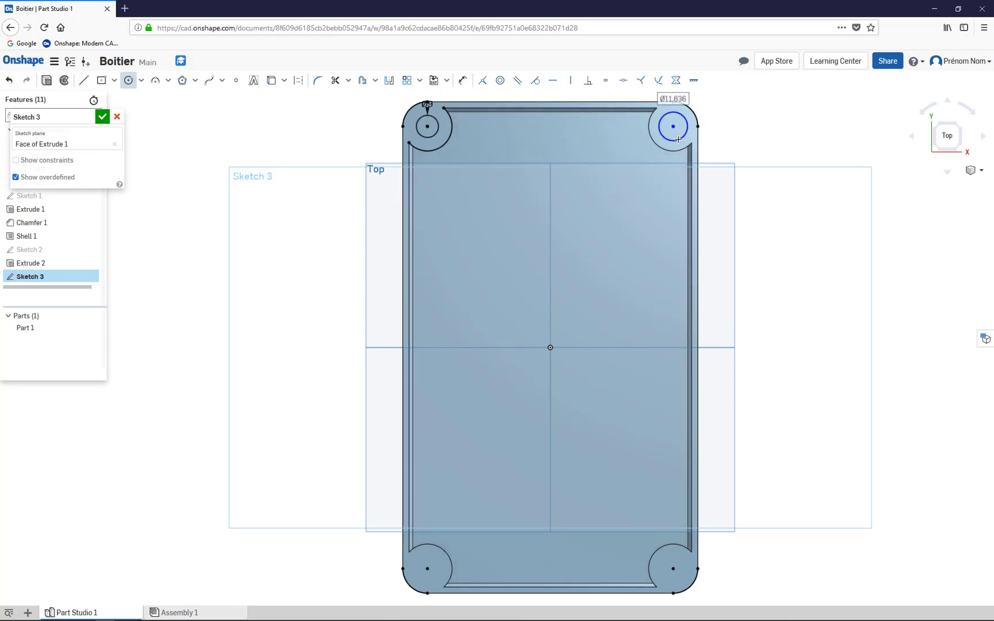
{"action": "type", "text": "9"}
{"action": "key", "text": "Return"}
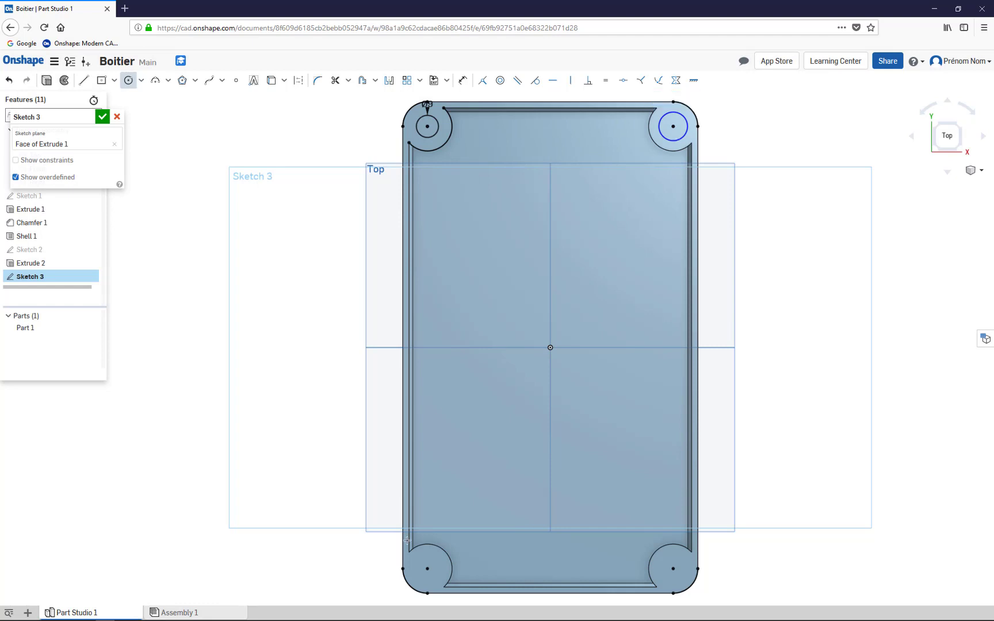
Sketch a 9 mm diameter circle centred on each of the two lower corner posts and finish the sketch
{"action": "left_click", "coordinate": [434, 564]}
{"action": "type", "text": "9"}
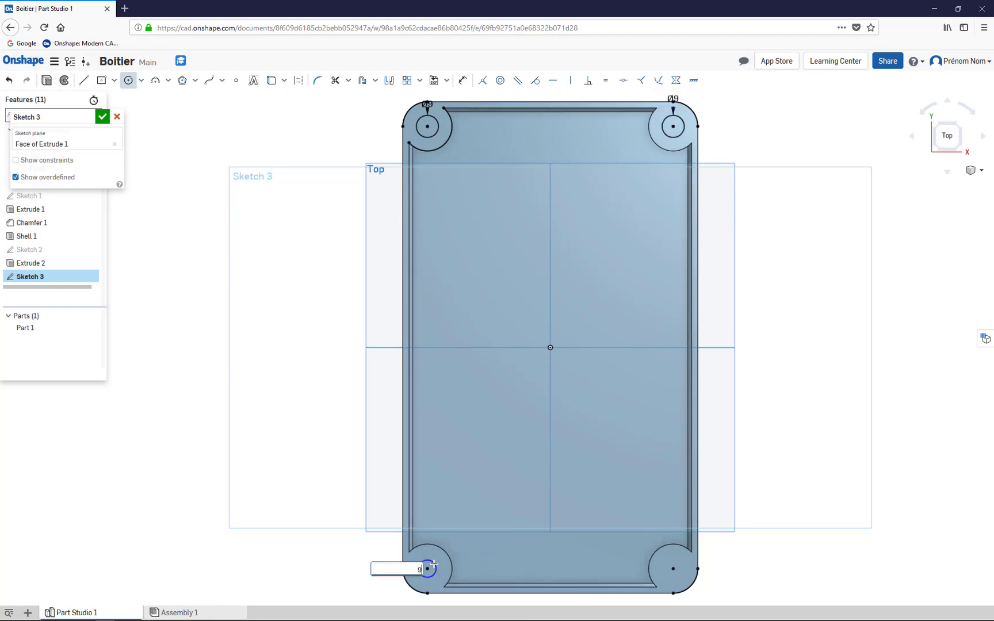
{"action": "key", "text": "Return"}
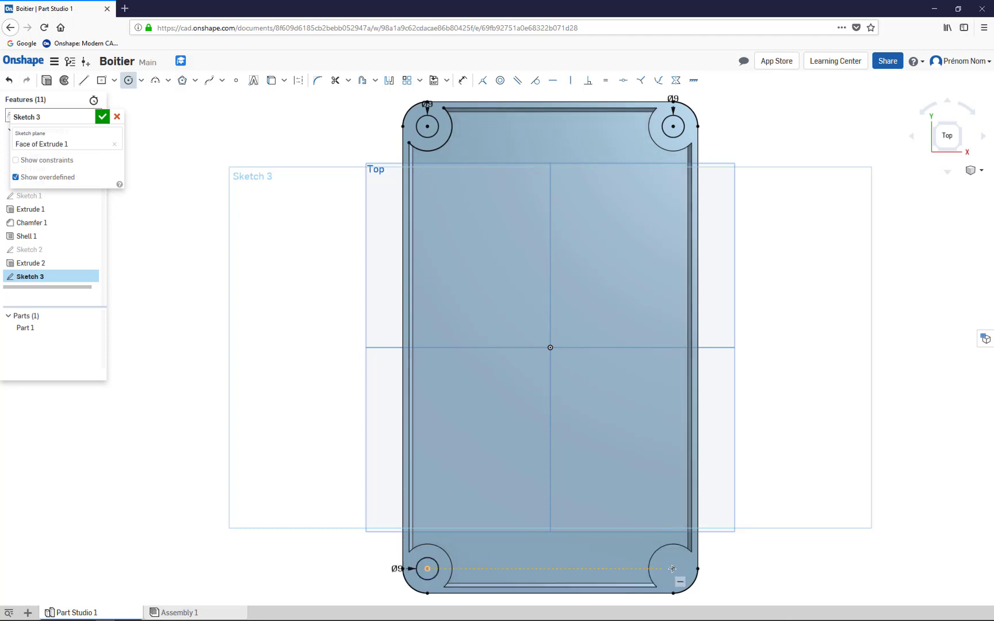
{"action": "left_click", "coordinate": [672, 568]}
{"action": "left_click", "coordinate": [678, 563]}
{"action": "type", "text": "9"}
{"action": "key", "text": "Return"}
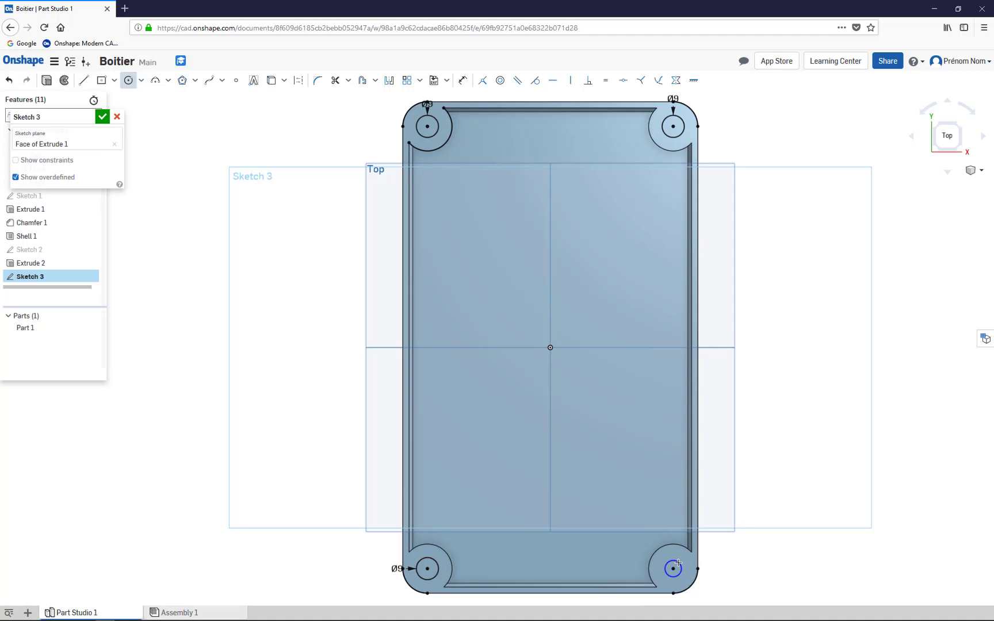
{"action": "left_click", "coordinate": [102, 116]}
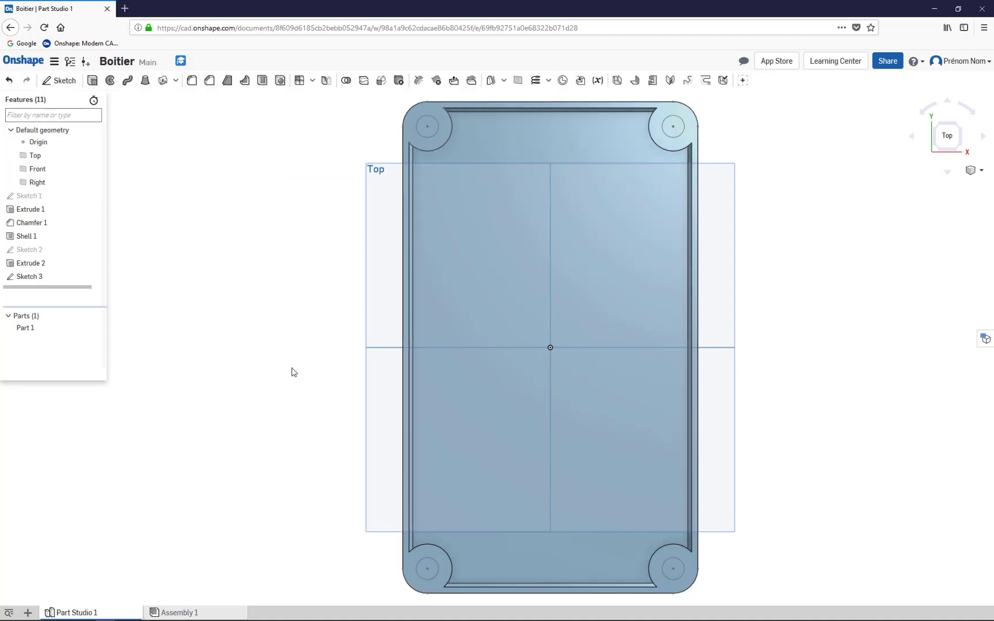
Extrude the four 9 mm circles upward 3 mm, adding them to the enclosure as pins on the corner posts
{"action": "right_click_drag", "start_coordinate": [293, 370], "coordinate": [290, 326]}
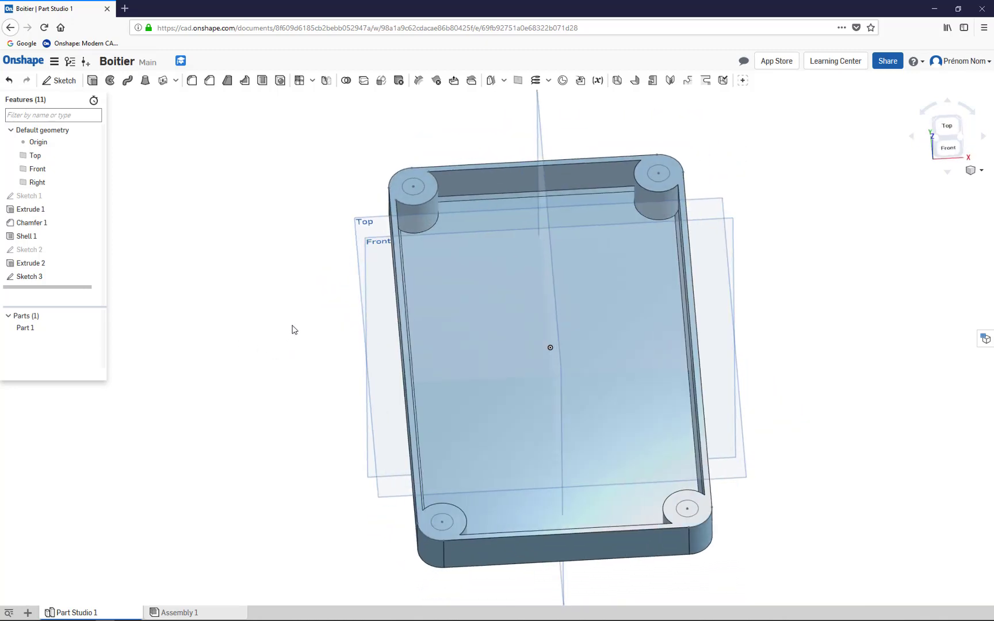
{"action": "left_click", "coordinate": [92, 83]}
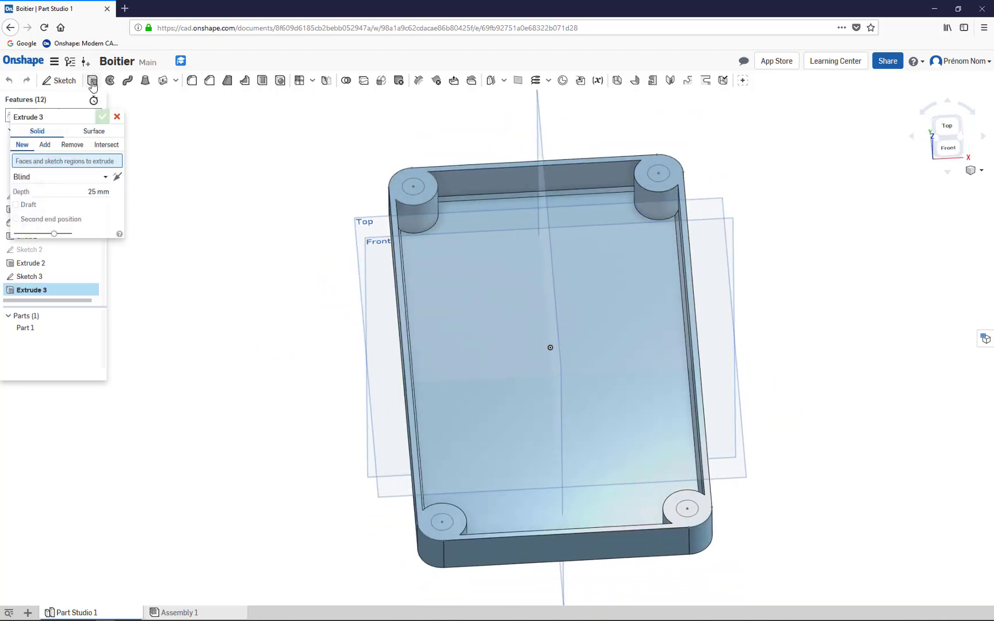
{"action": "left_click", "coordinate": [45, 147]}
{"action": "left_click", "coordinate": [77, 193]}
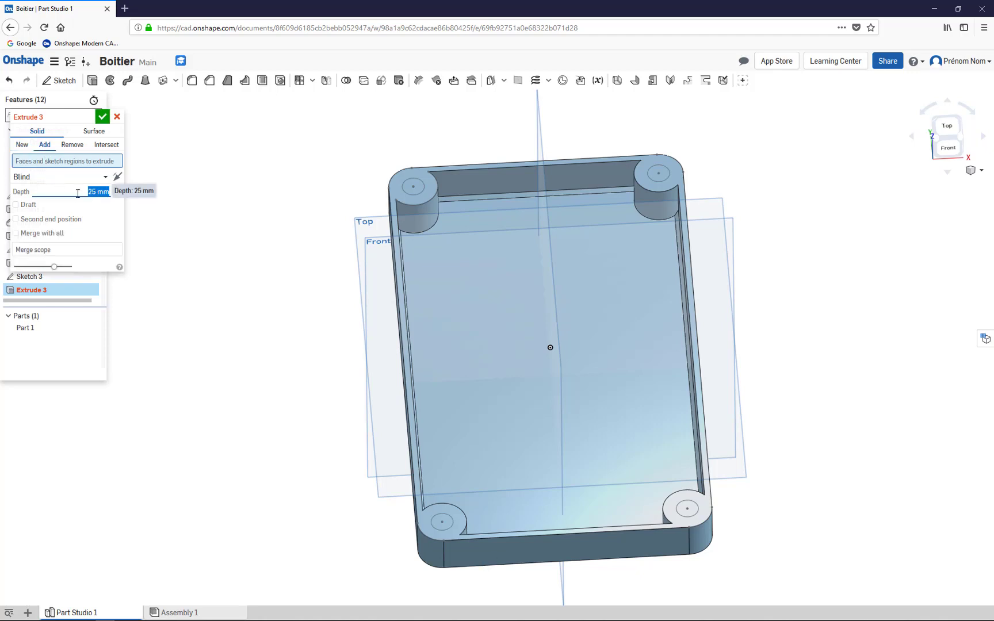
{"action": "type", "text": "3"}
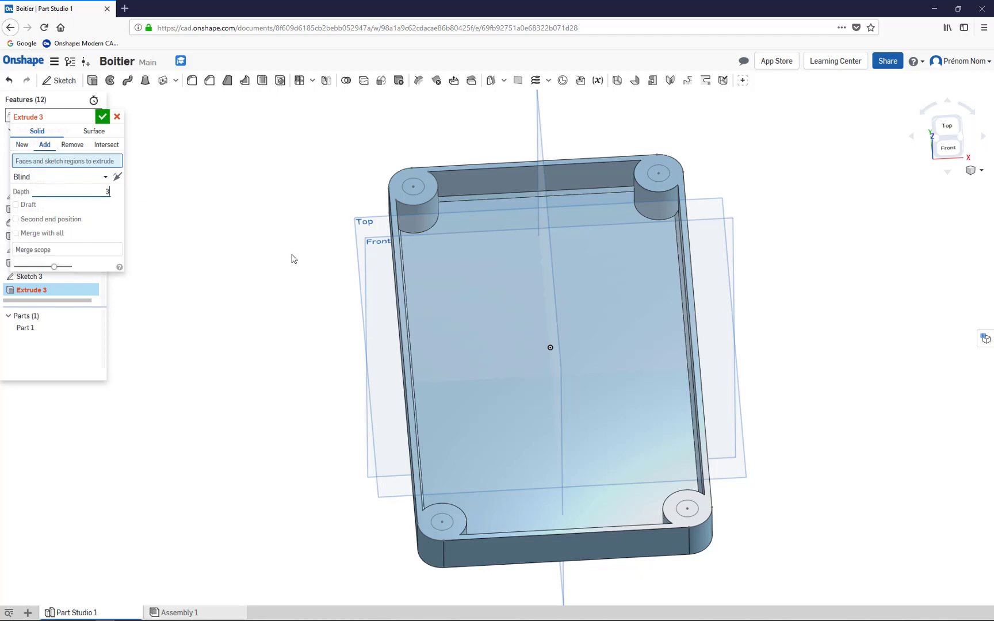
{"action": "left_click", "coordinate": [410, 192]}
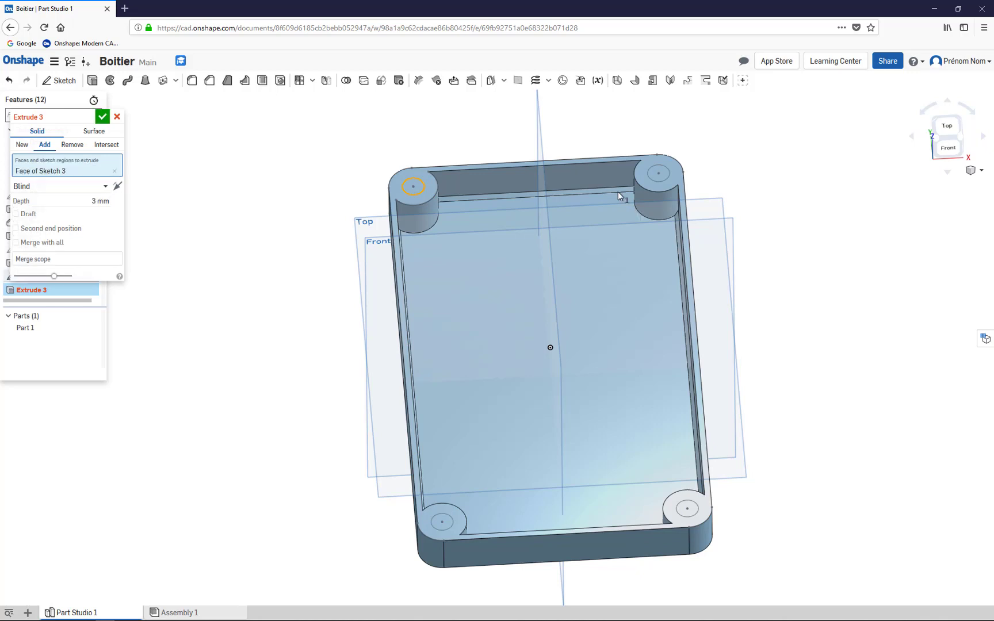
{"action": "left_click", "coordinate": [659, 177]}
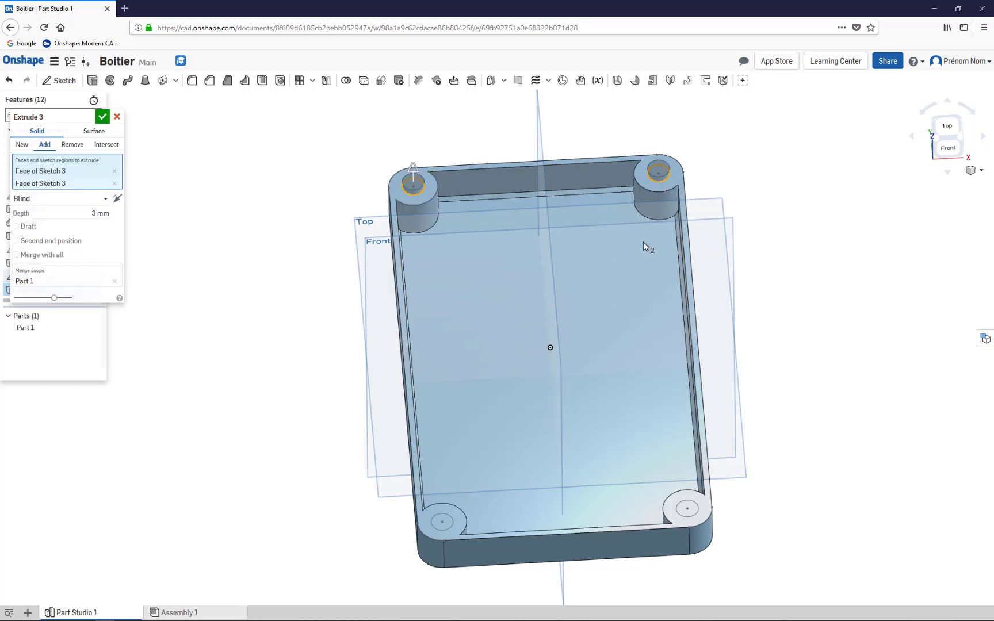
{"action": "left_click", "coordinate": [686, 509]}
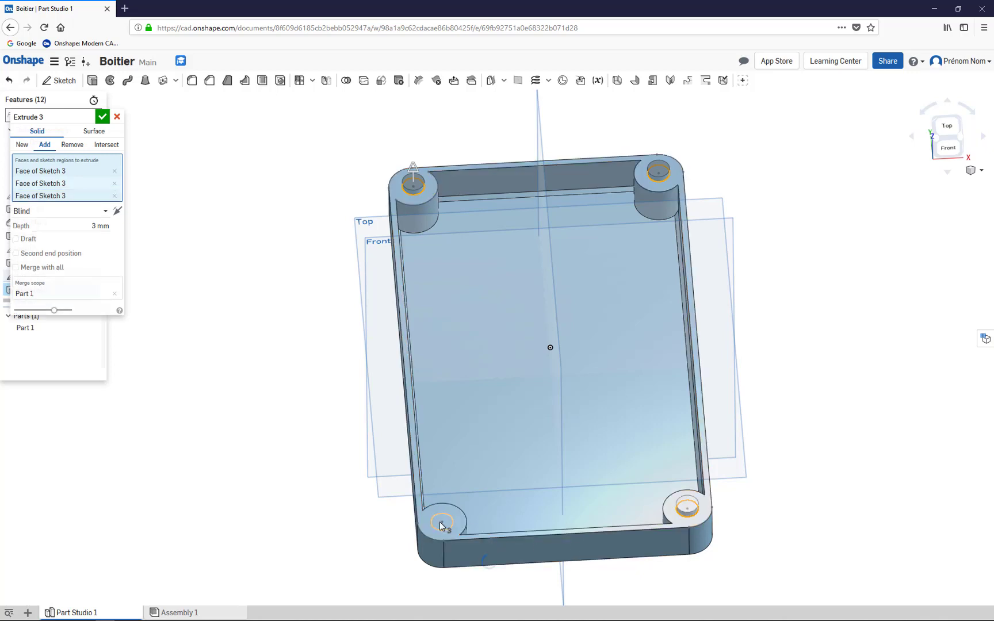
{"action": "left_click", "coordinate": [441, 528]}
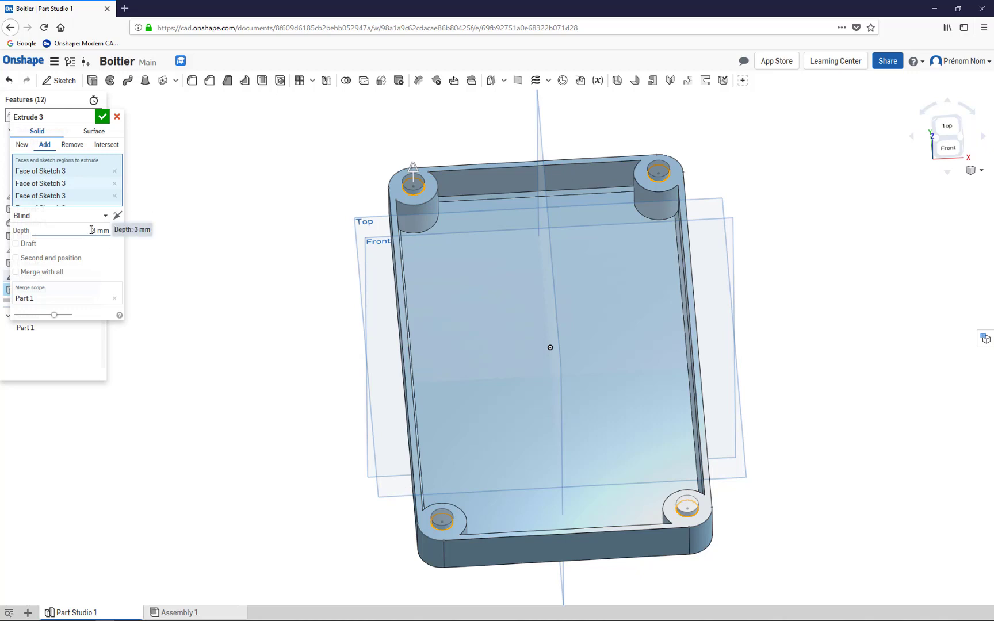
{"action": "left_click", "coordinate": [103, 117]}
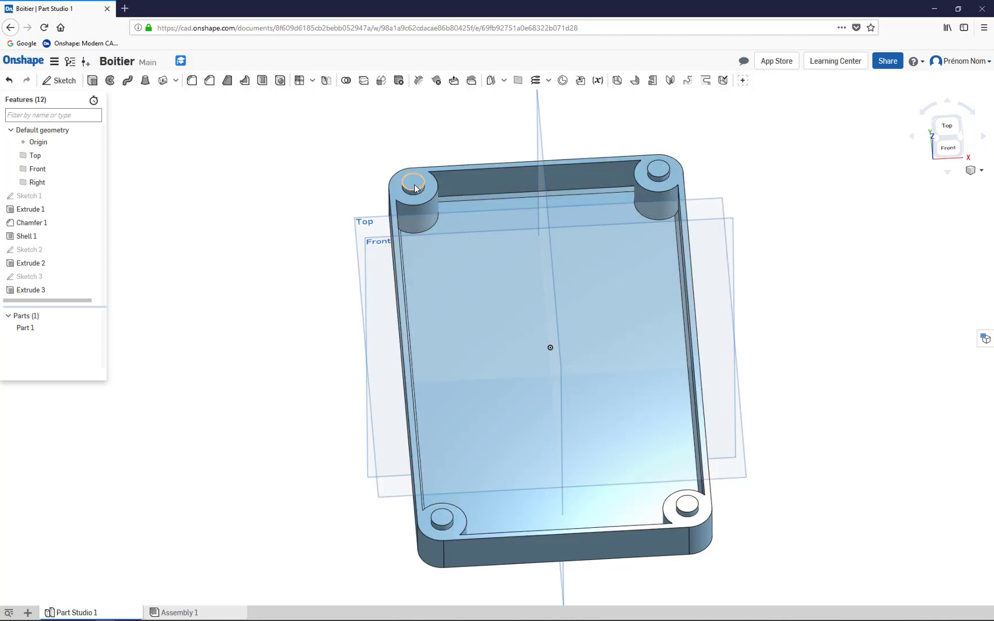
Start a sketch on the top face of a corner pin and project the circular edges of all four pins into it
{"action": "left_click", "coordinate": [65, 84]}
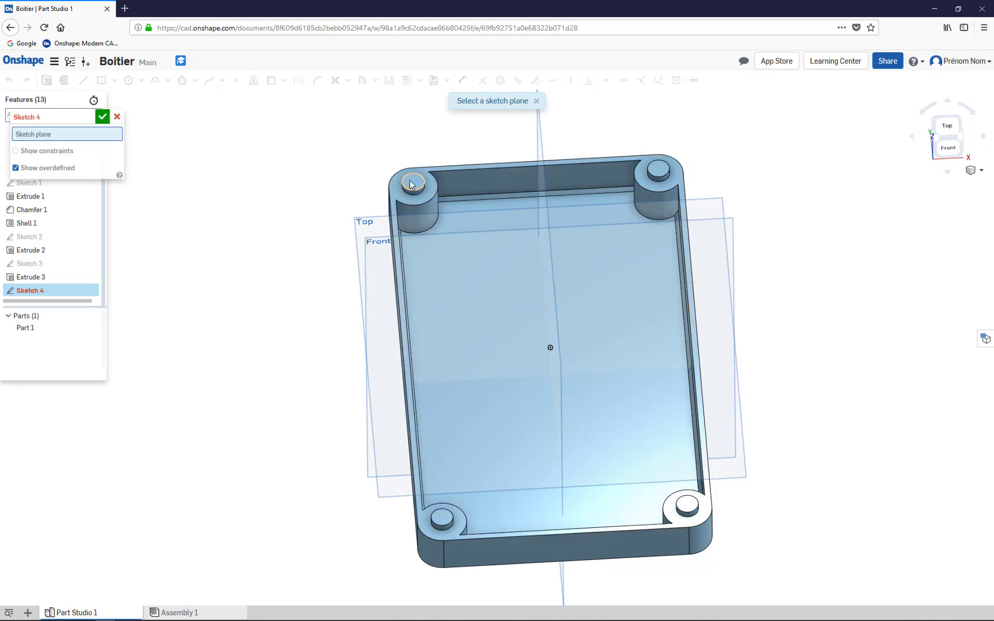
{"action": "left_click", "coordinate": [411, 184]}
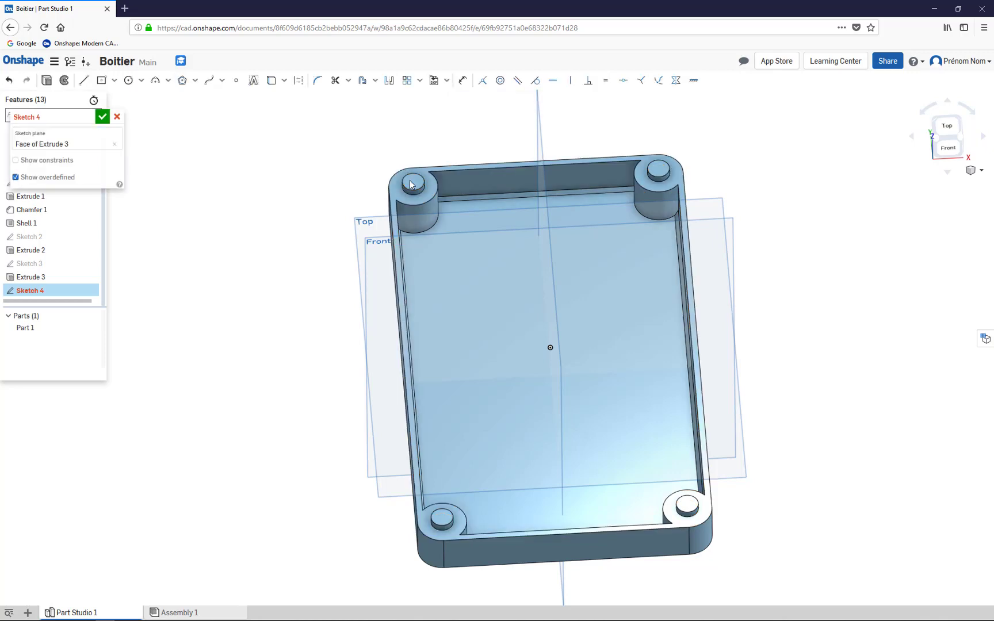
{"action": "left_click", "coordinate": [947, 127]}
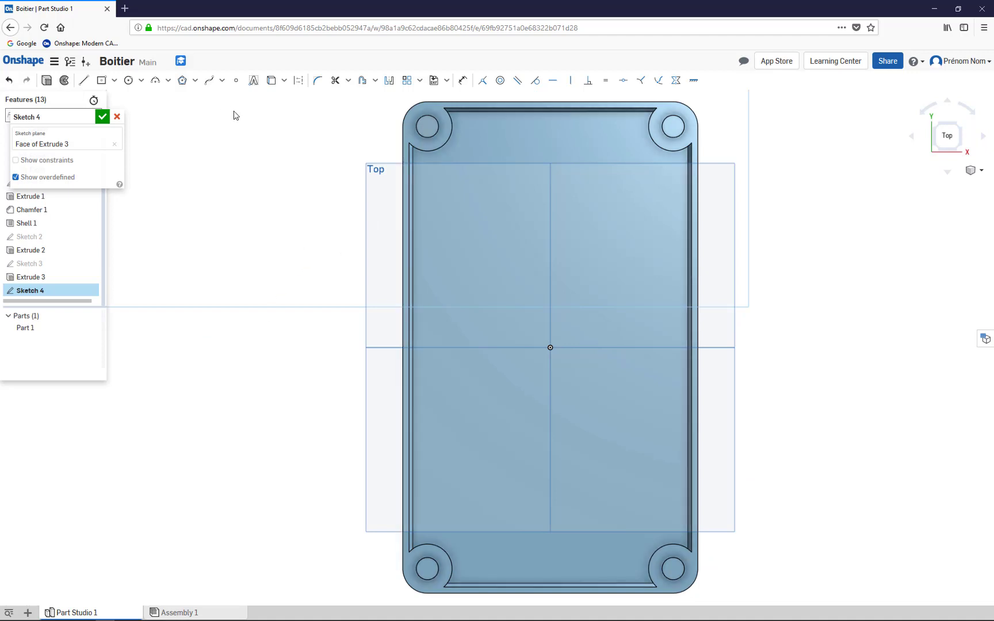
{"action": "left_click", "coordinate": [284, 83]}
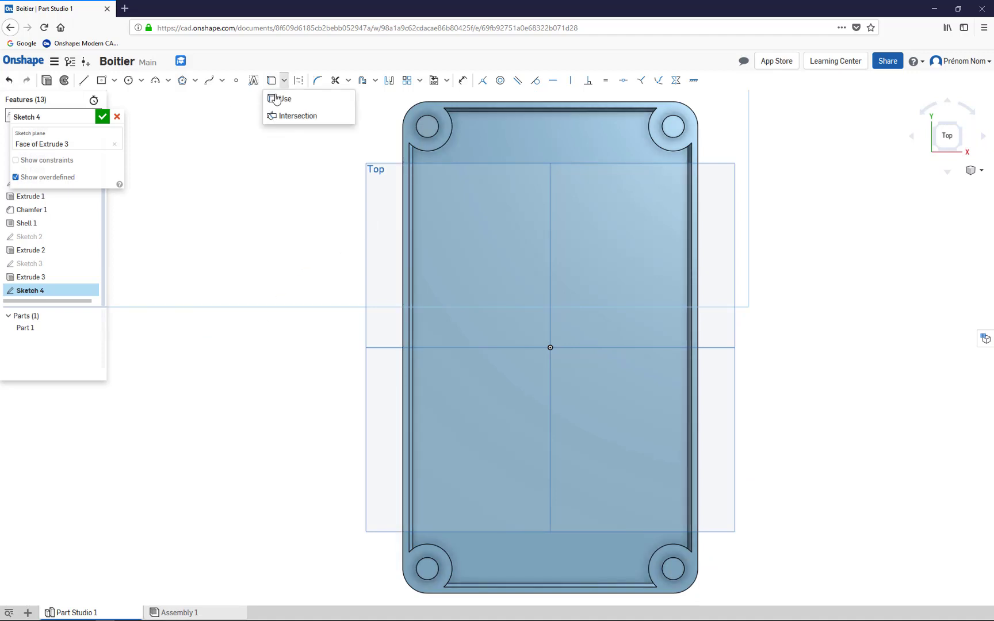
{"action": "left_click", "coordinate": [284, 99]}
{"action": "left_click", "coordinate": [424, 137]}
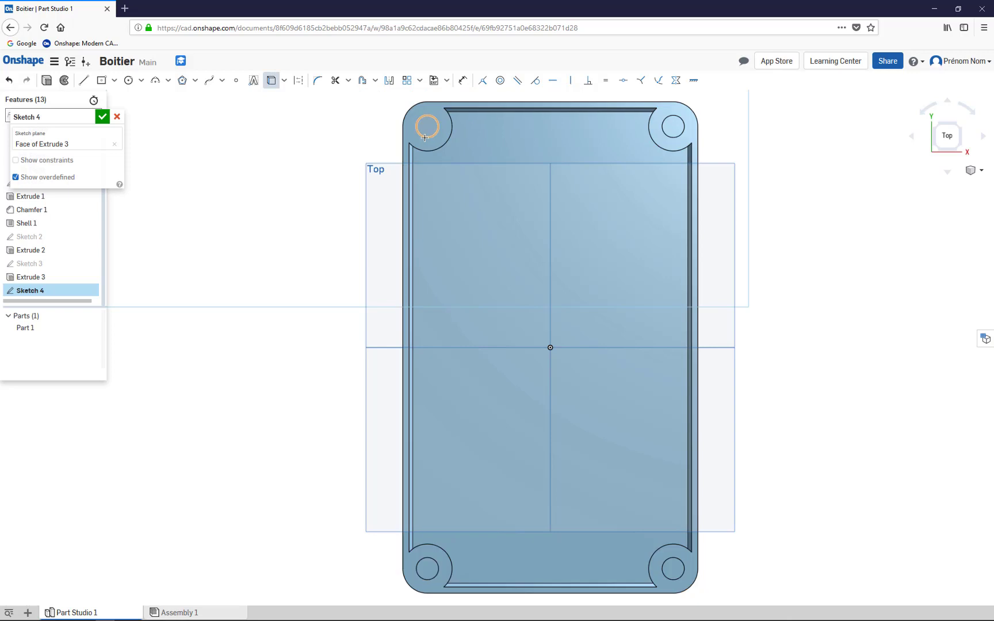
{"action": "left_click", "coordinate": [668, 136]}
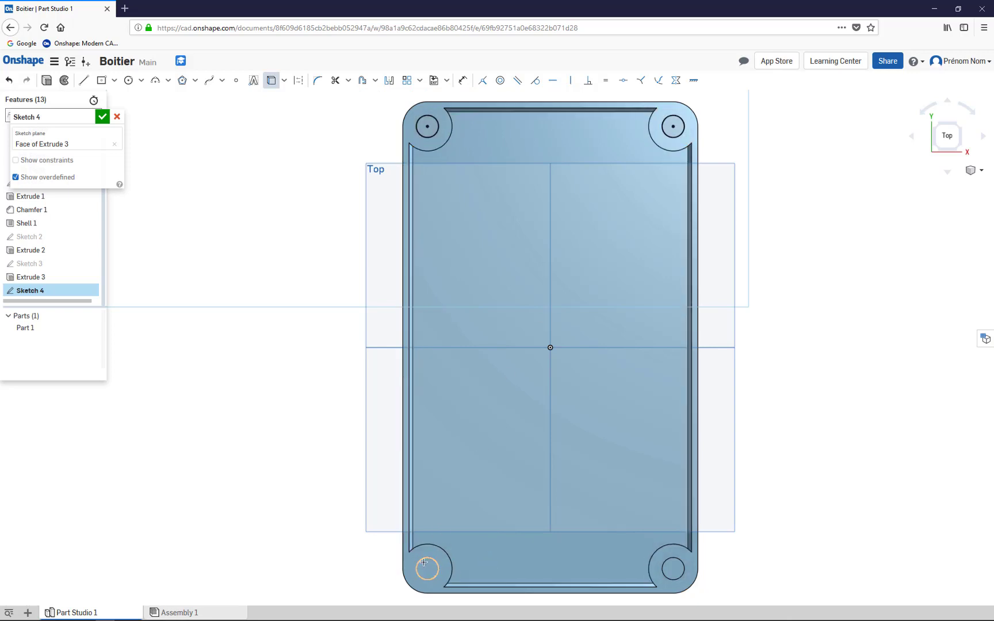
{"action": "left_click", "coordinate": [447, 577]}
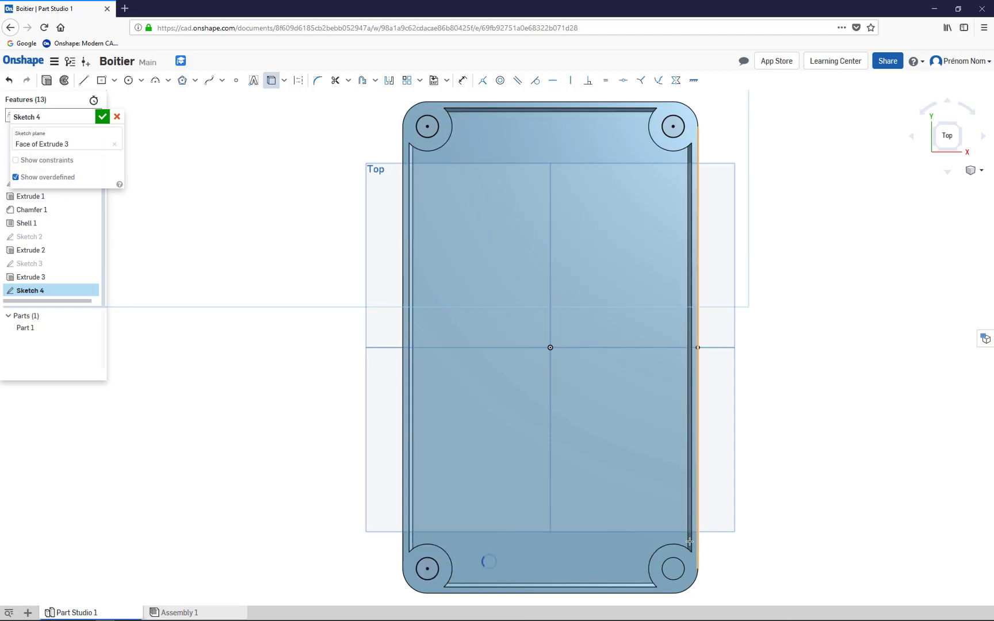
{"action": "left_click", "coordinate": [671, 559]}
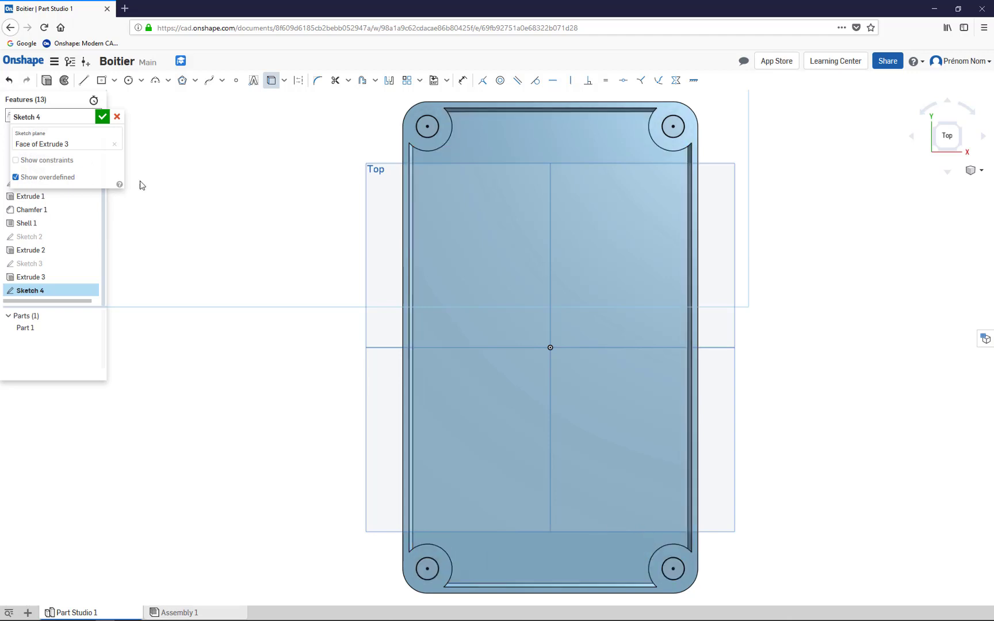
Place a sketch point at the centre of each of the four projected pin circles and finish the sketch
{"action": "left_click", "coordinate": [236, 81]}
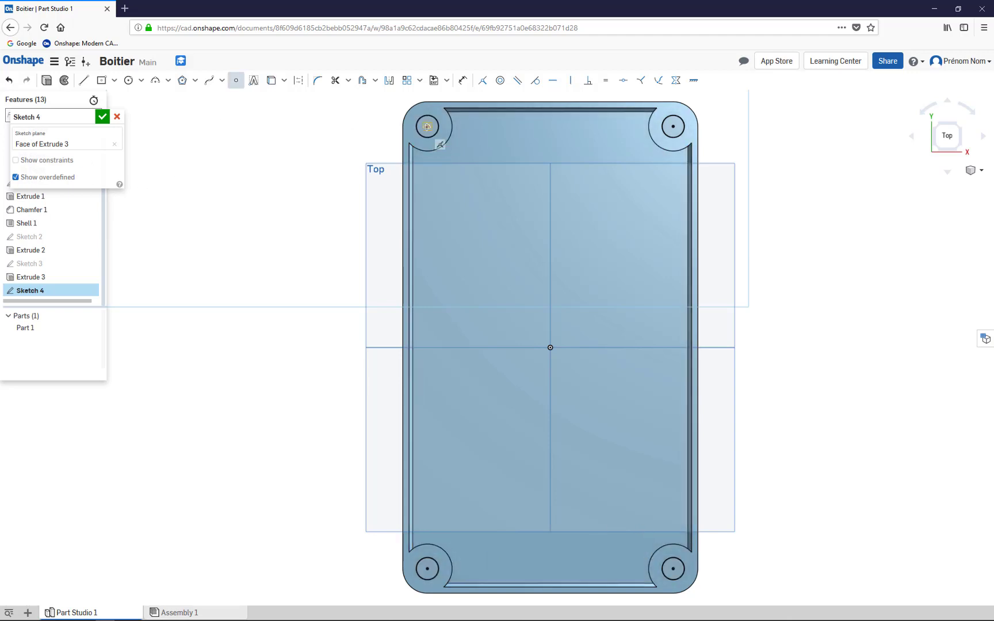
{"action": "left_click", "coordinate": [673, 127]}
{"action": "left_click", "coordinate": [427, 569]}
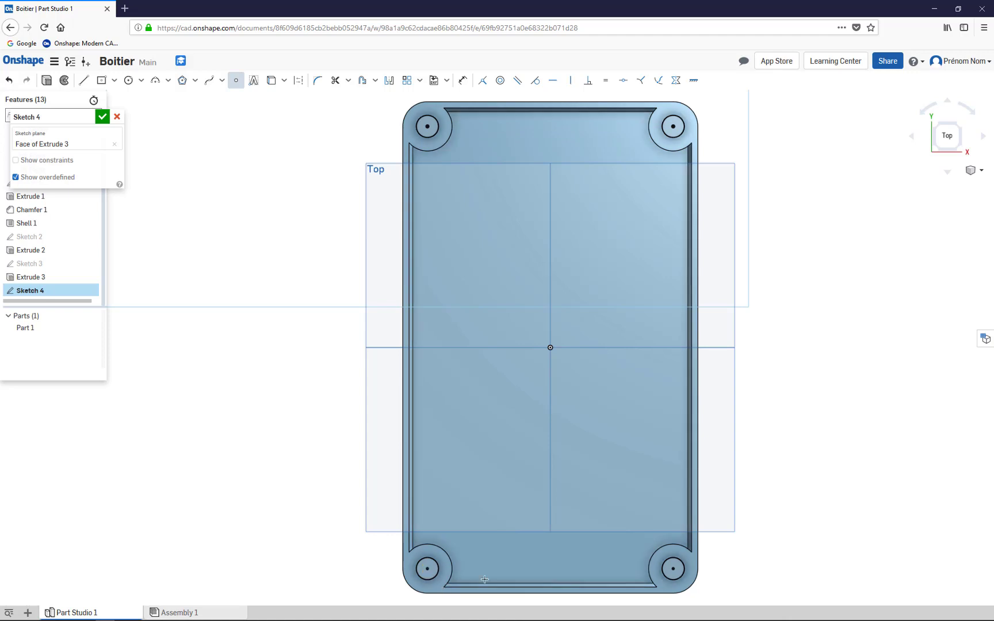
{"action": "left_click", "coordinate": [674, 569]}
{"action": "left_click", "coordinate": [102, 117]}
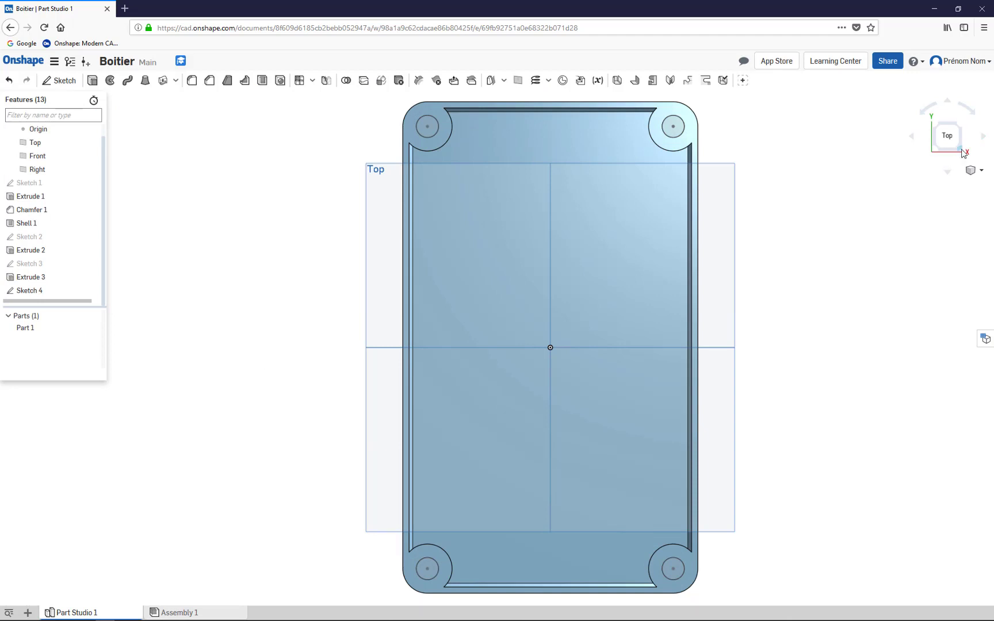
Create simple blind holes, 3 mm in diameter and 15 mm deep from the sketch plane, at the four pin centre points
{"action": "left_click", "coordinate": [964, 153]}
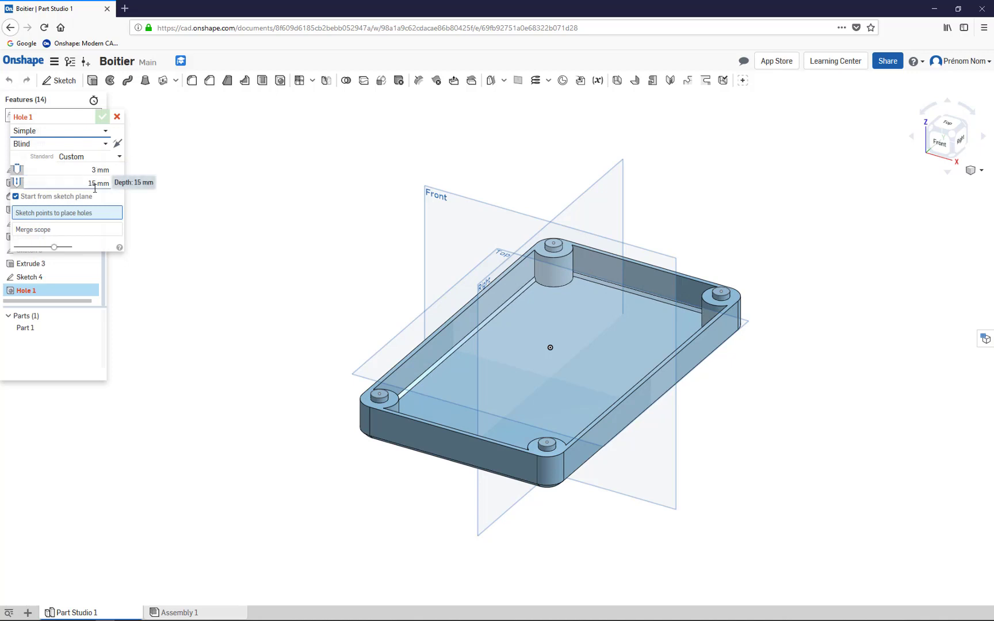
{"action": "left_click", "coordinate": [377, 394]}
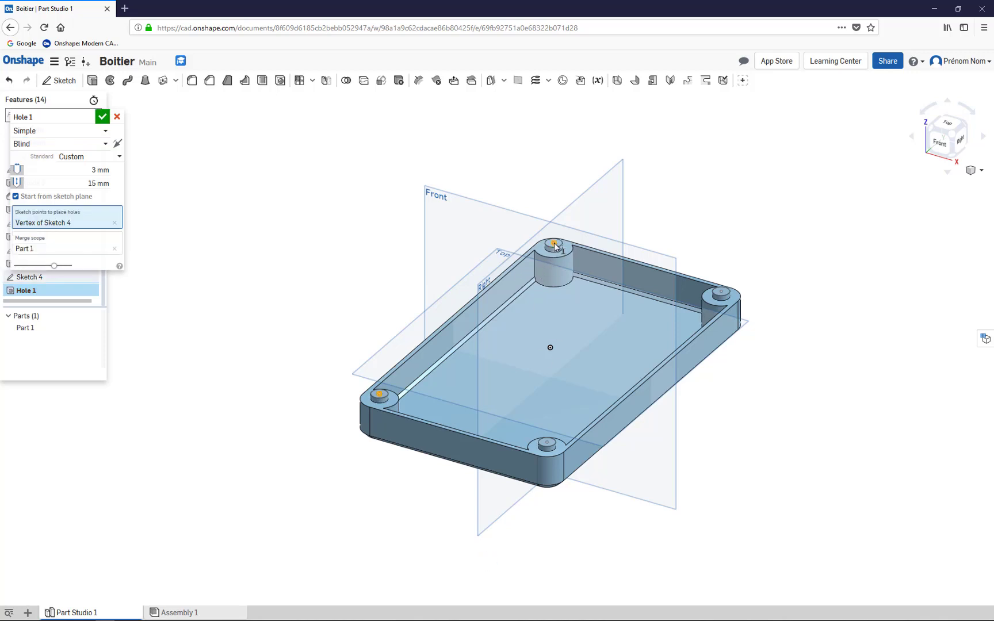
{"action": "left_click", "coordinate": [714, 291]}
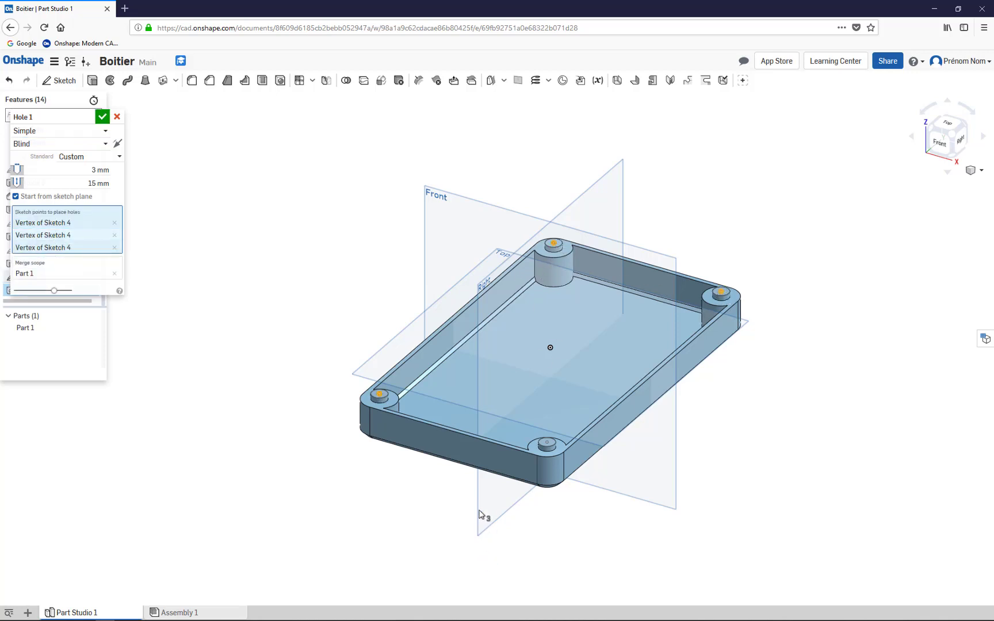
{"action": "left_click", "coordinate": [546, 444]}
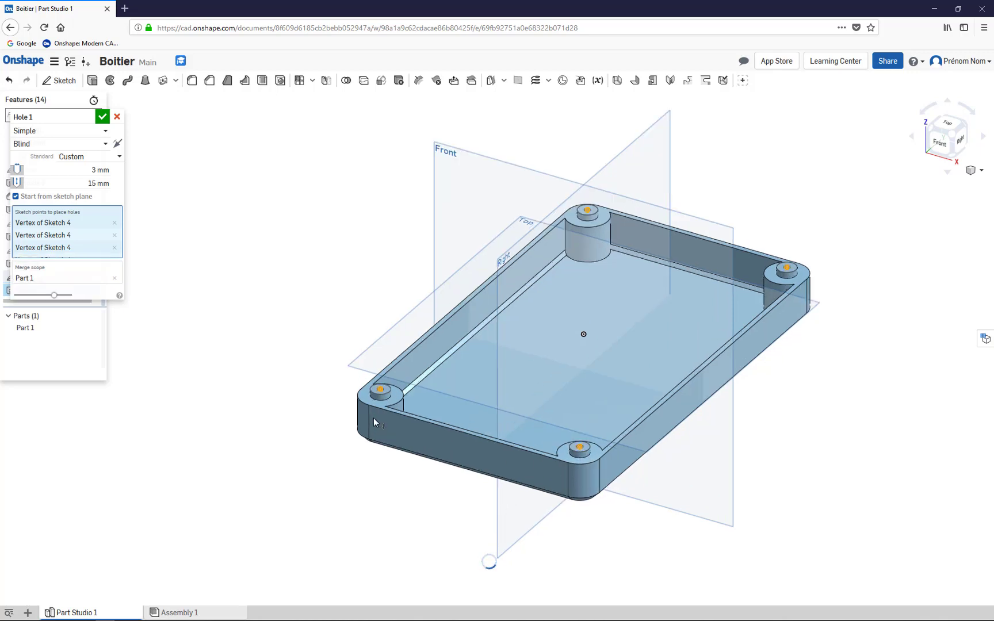
{"action": "scroll", "coordinate": [374, 414], "scroll_direction": "up", "scroll_amount": 5}
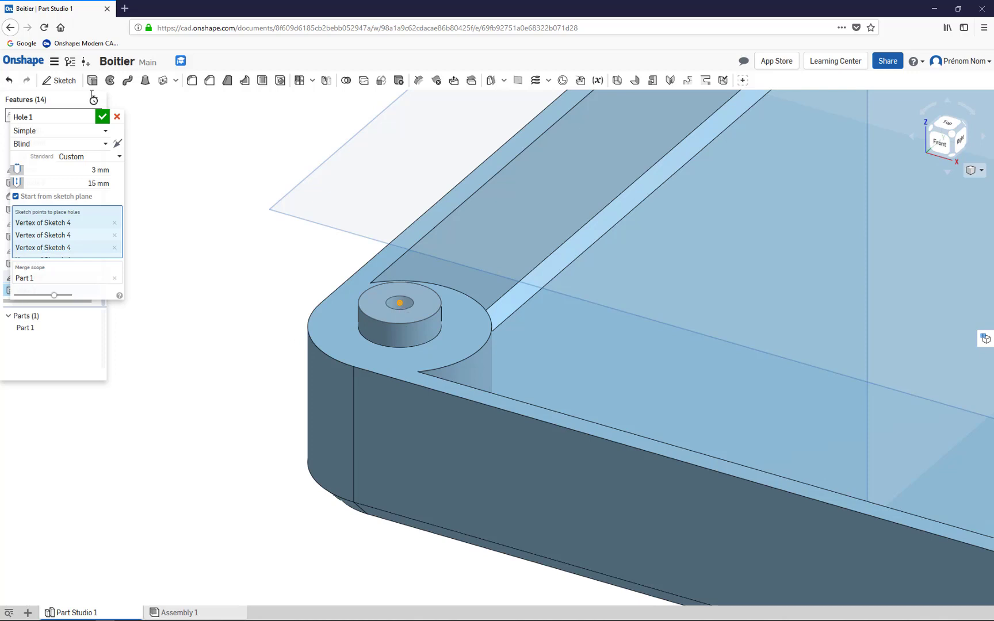
{"action": "left_click", "coordinate": [104, 119]}
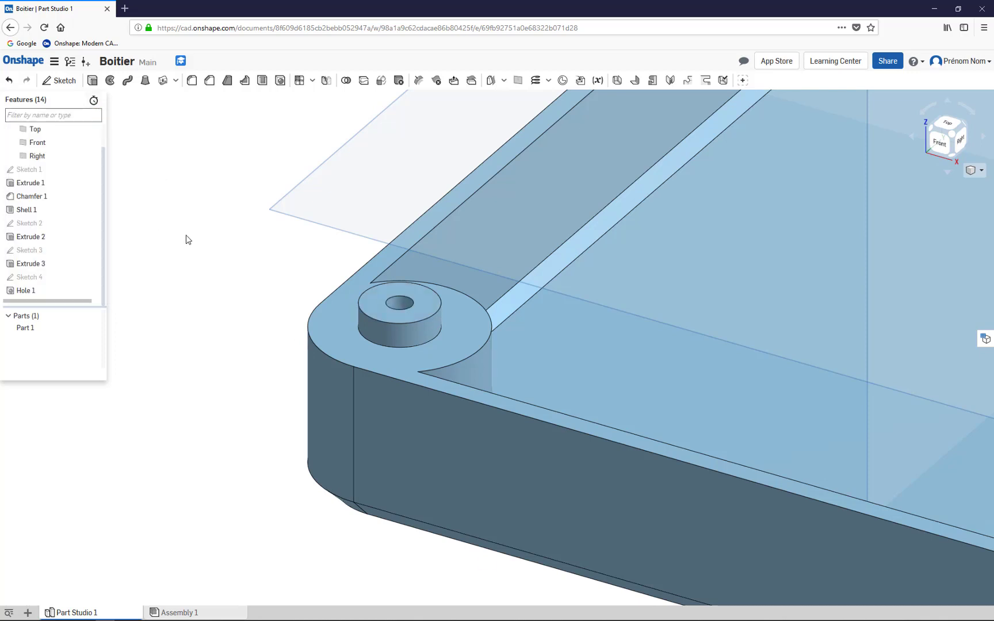
Rename the enclosure's lower part as Fond
{"action": "key", "text": "f"}
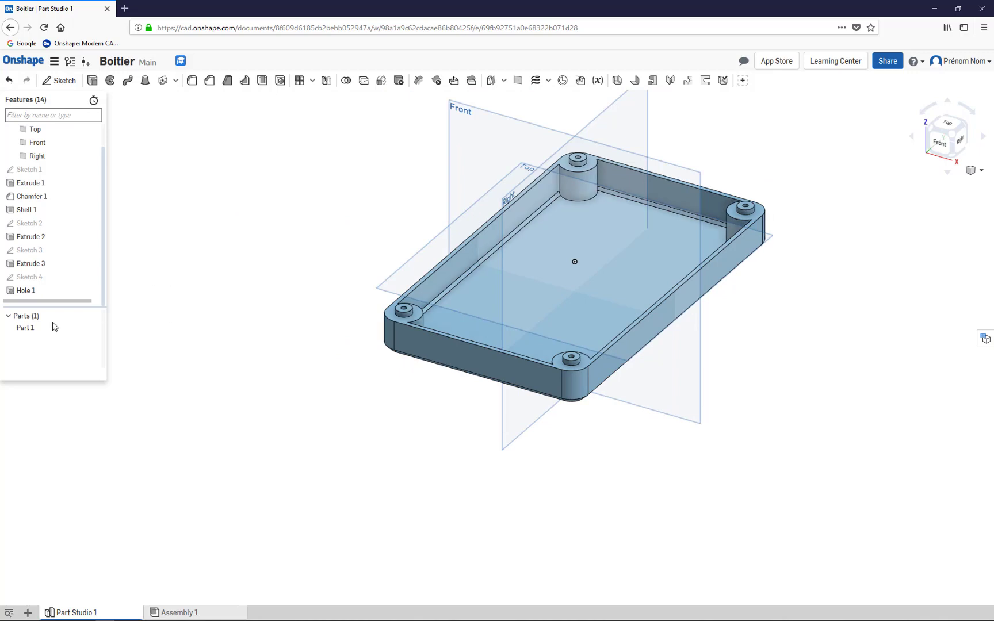
{"action": "right_click", "coordinate": [24, 332]}
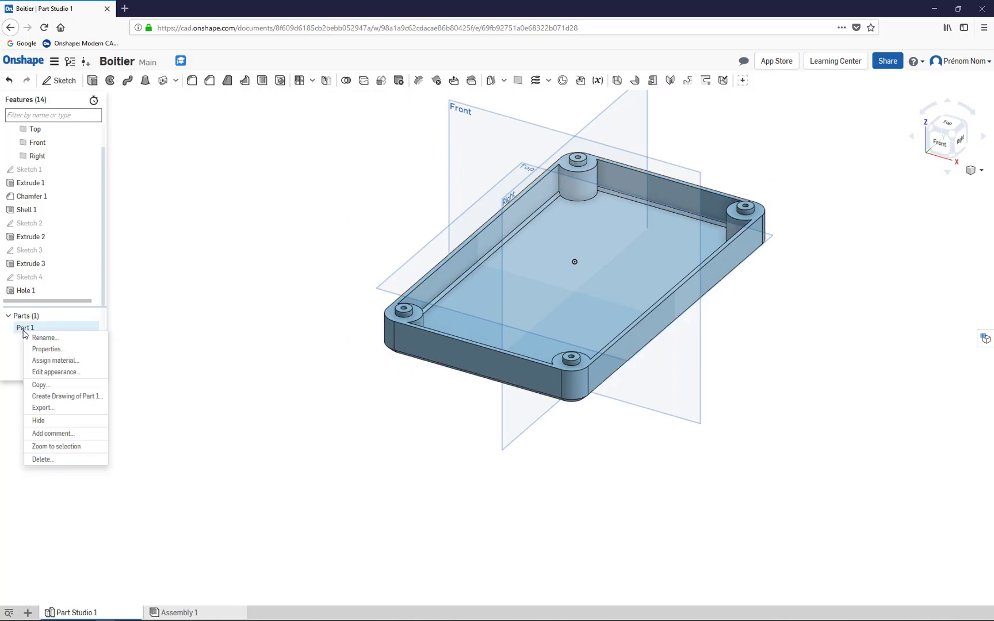
{"action": "left_click", "coordinate": [36, 338]}
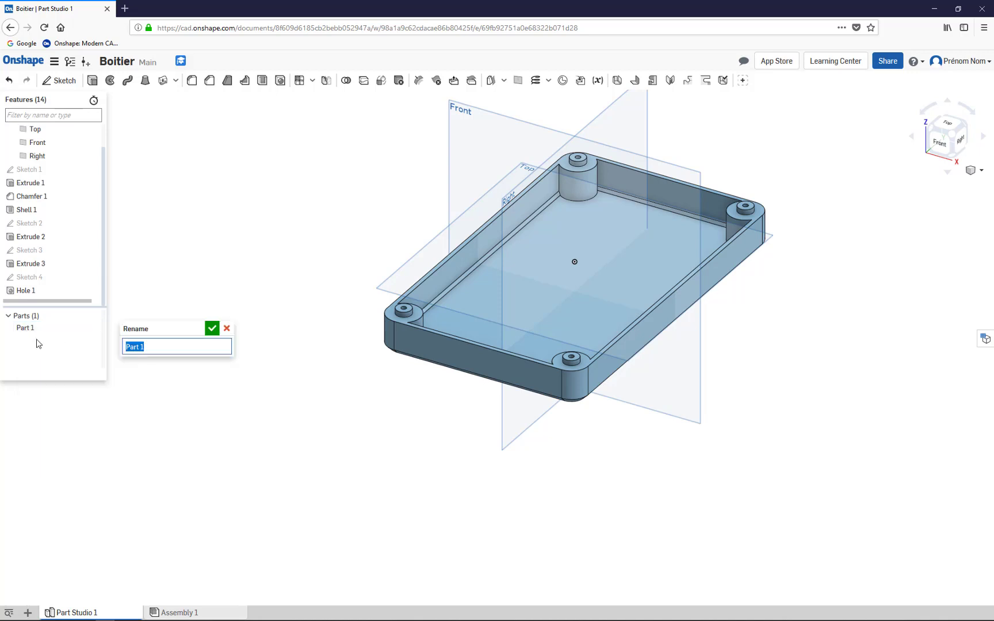
{"action": "type", "text": "Fopn"}
{"action": "left_click", "coordinate": [211, 328]}
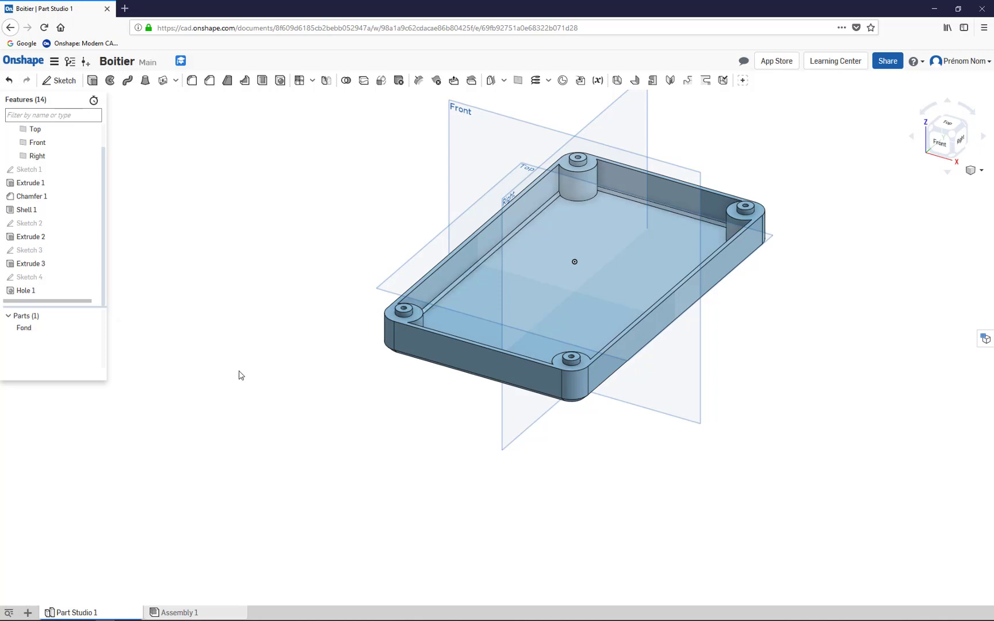